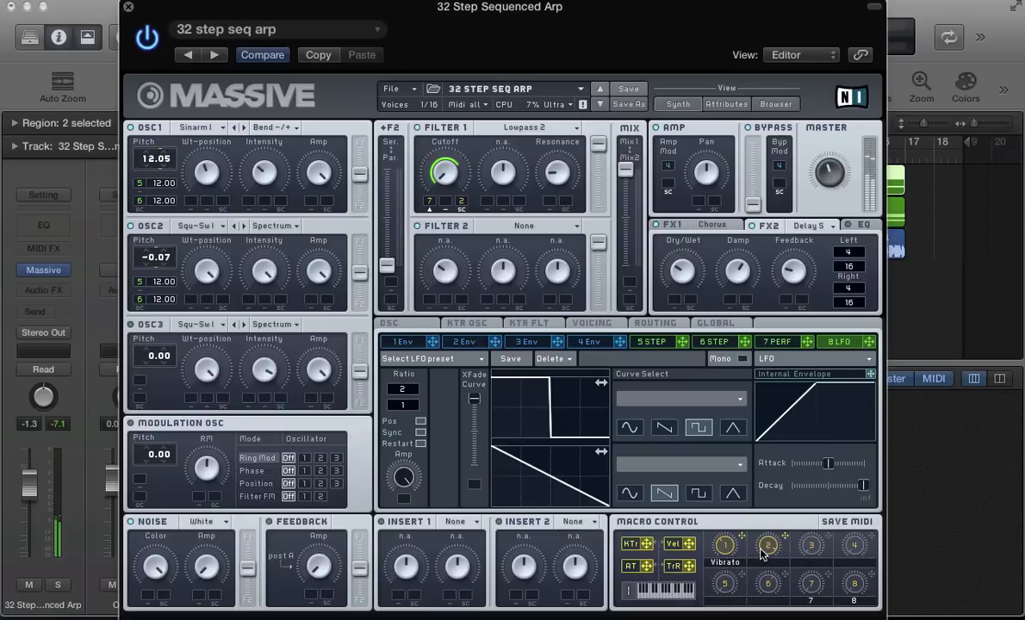
Step: Review the finished patch's 5 STEP, 6 STEP, 7 PERF and 8 LFO pages in turn
{"action": "left_click", "coordinate": [644, 342]}
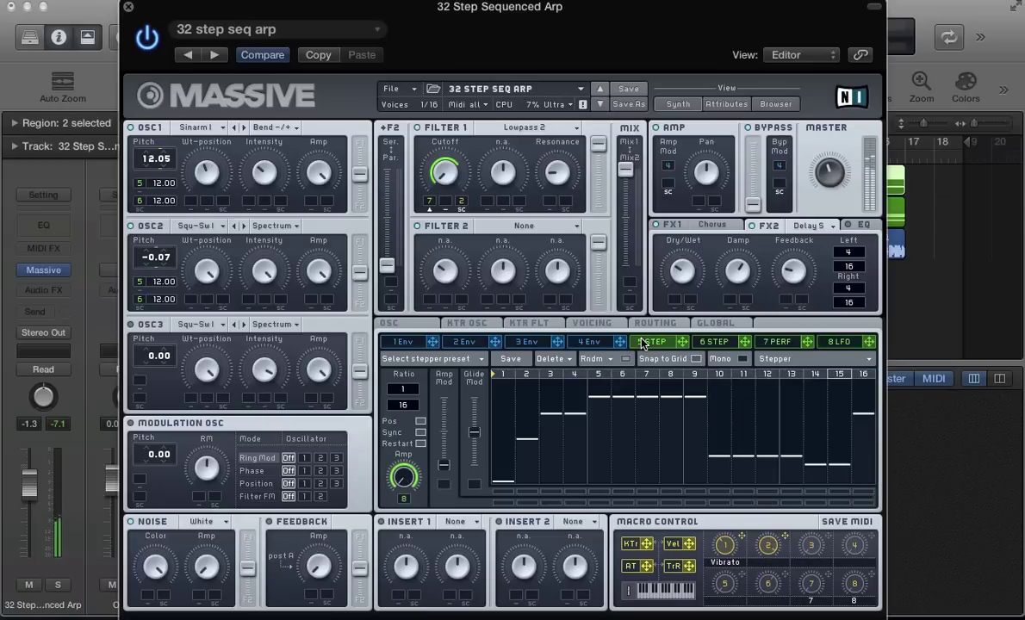
{"action": "left_click", "coordinate": [714, 341]}
{"action": "left_click", "coordinate": [774, 343]}
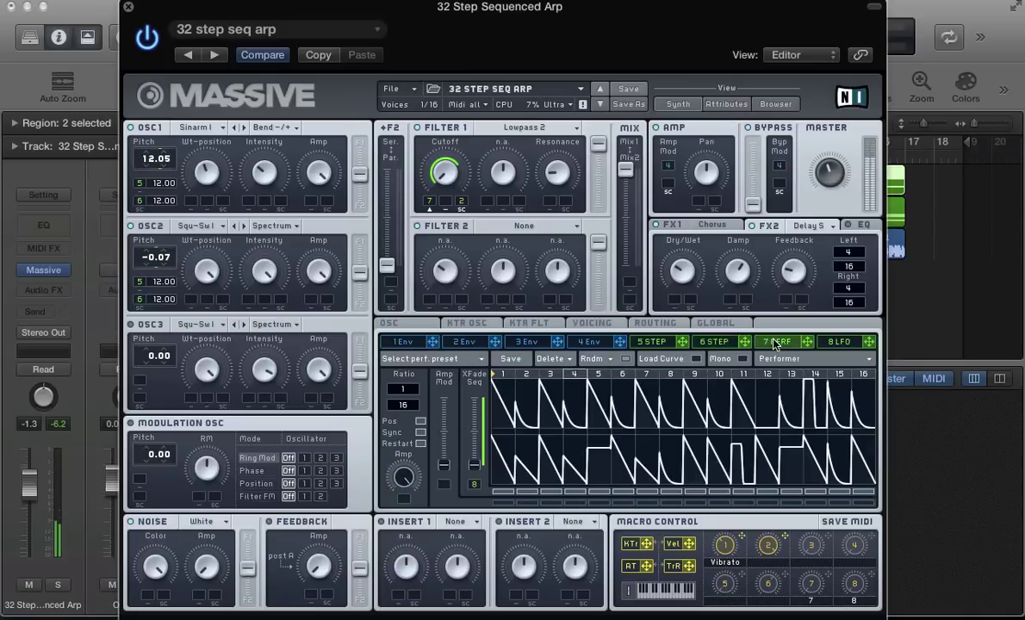
{"action": "left_click", "coordinate": [840, 342]}
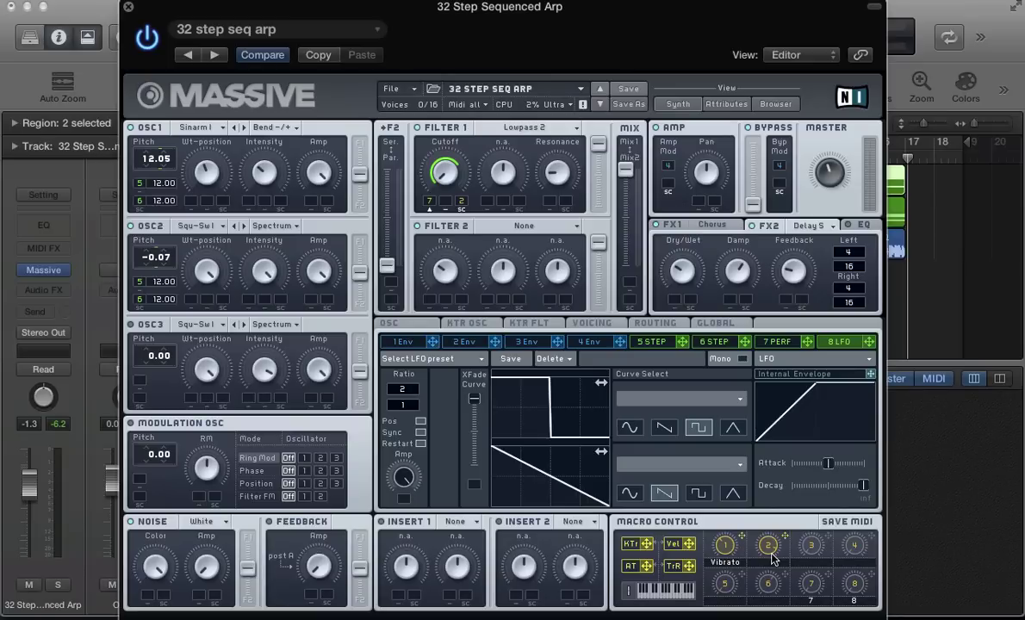
Step: Recheck both stepper patterns and the LFO, ending on the 7 PERF performer curves
{"action": "left_click", "coordinate": [777, 342]}
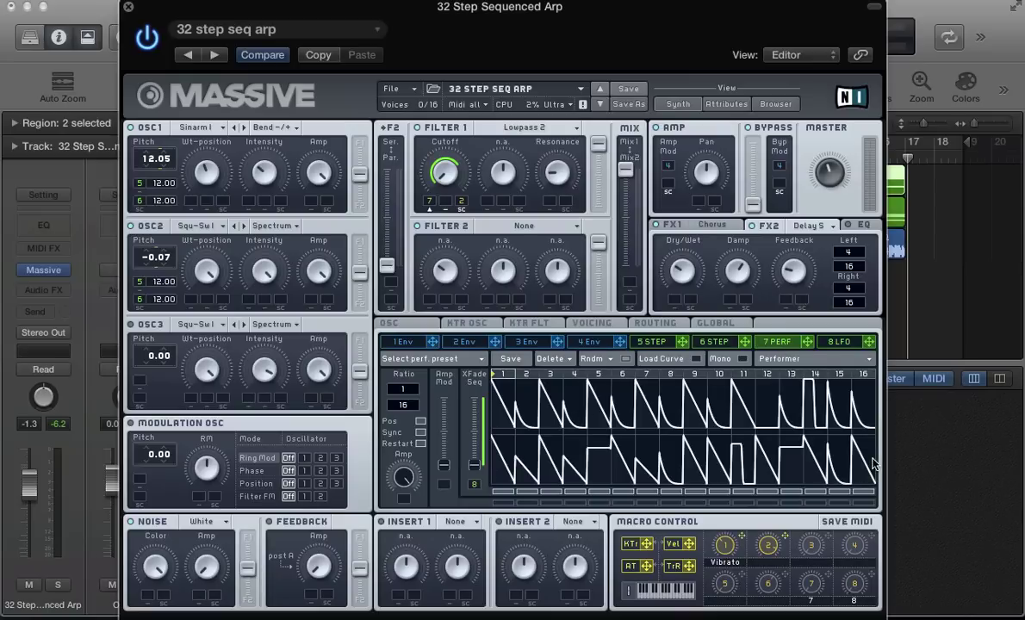
{"action": "left_click", "coordinate": [644, 342]}
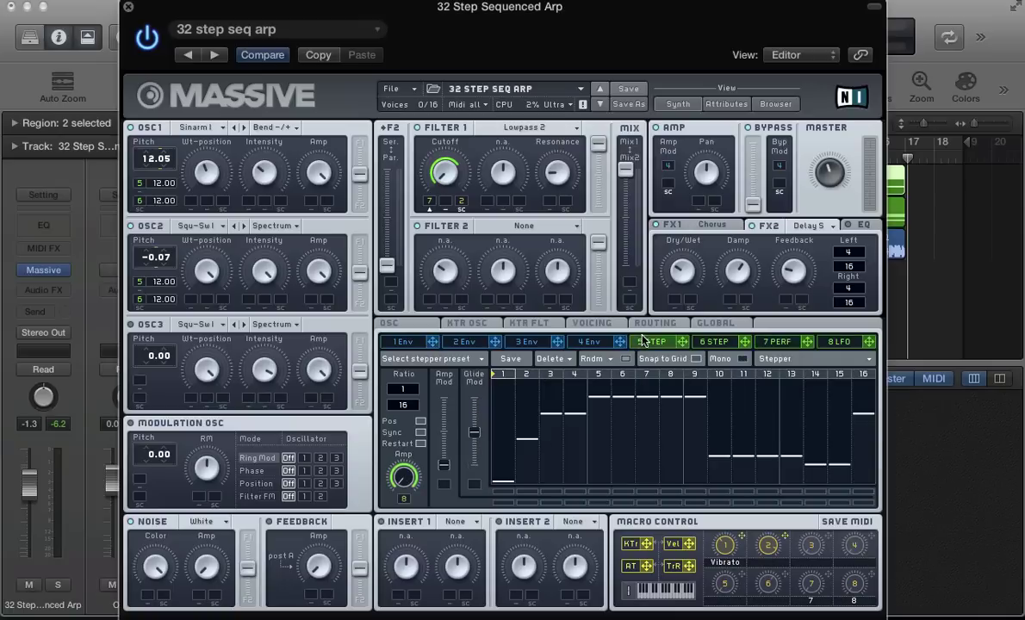
{"action": "left_click", "coordinate": [700, 343]}
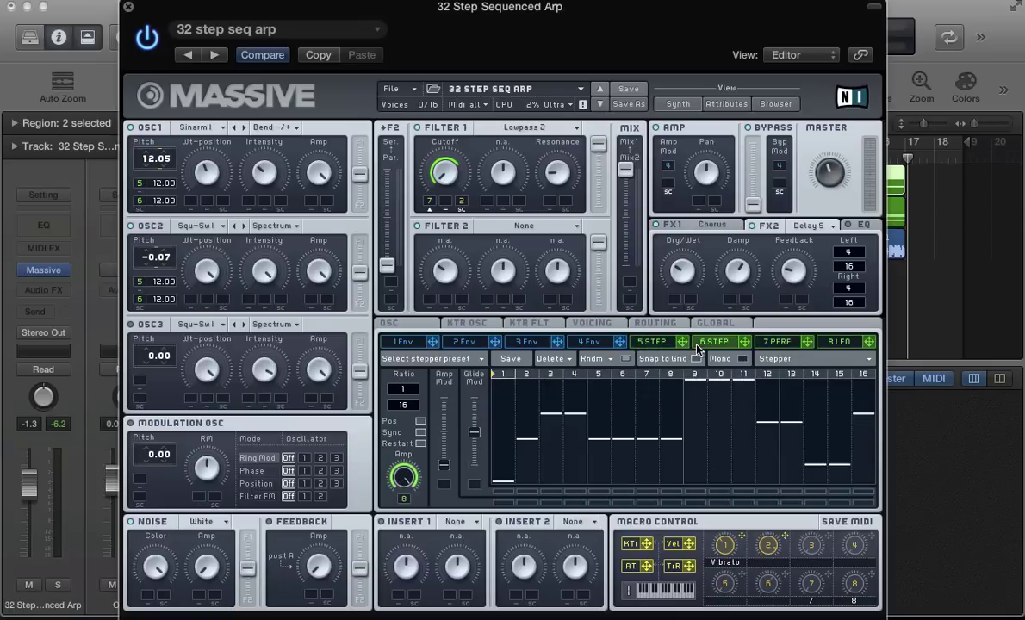
{"action": "left_click", "coordinate": [779, 342]}
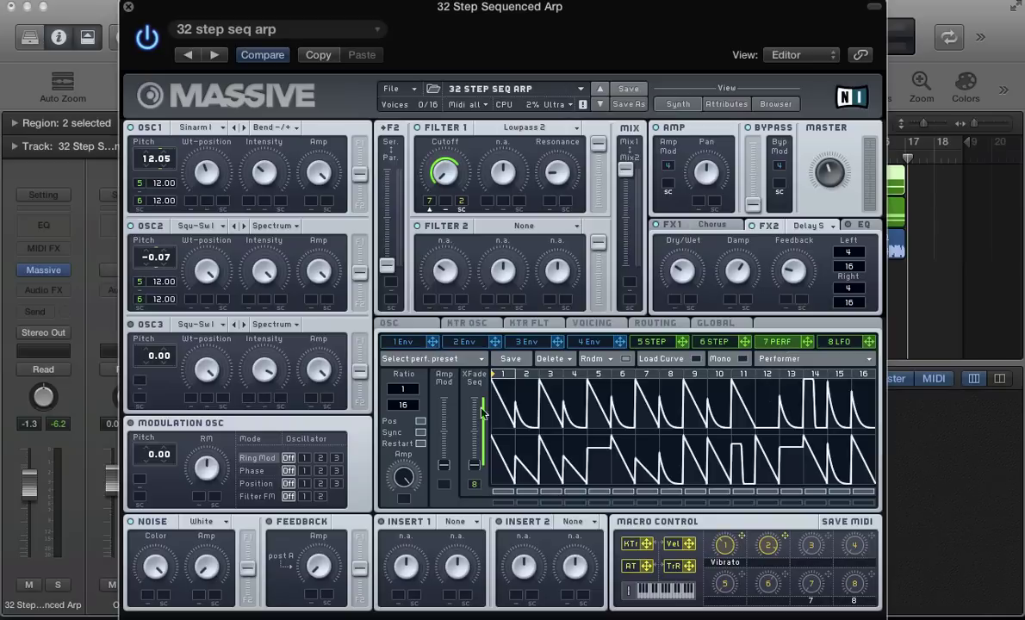
{"action": "left_click", "coordinate": [839, 344]}
{"action": "left_click", "coordinate": [777, 340]}
Step: Start a new blank sound and set a bar 1–4 loop in the Logic arrangement
{"action": "left_click", "coordinate": [377, 90]}
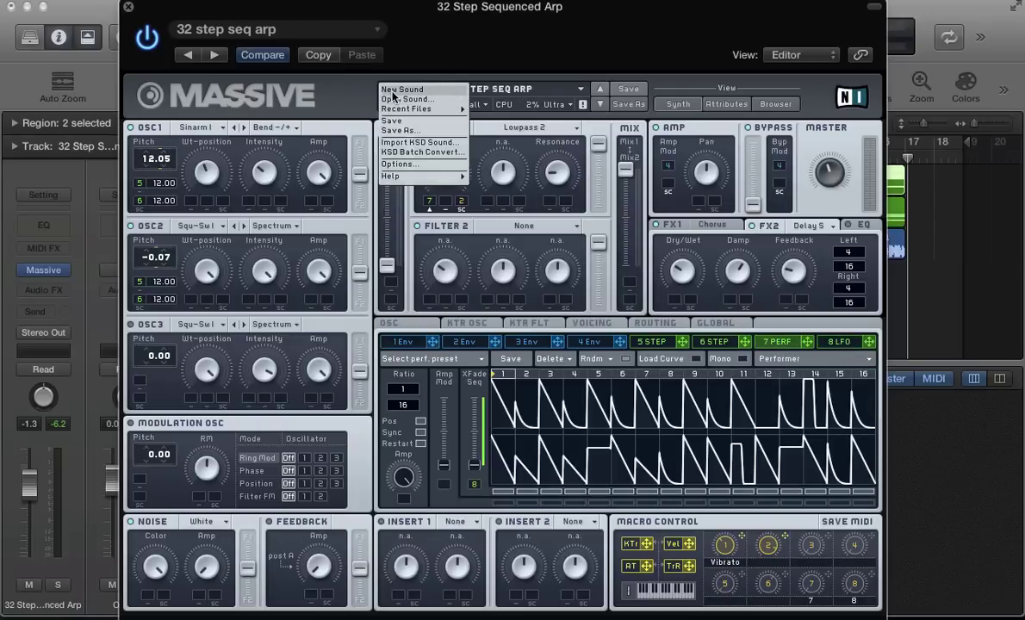
{"action": "left_click", "coordinate": [393, 93]}
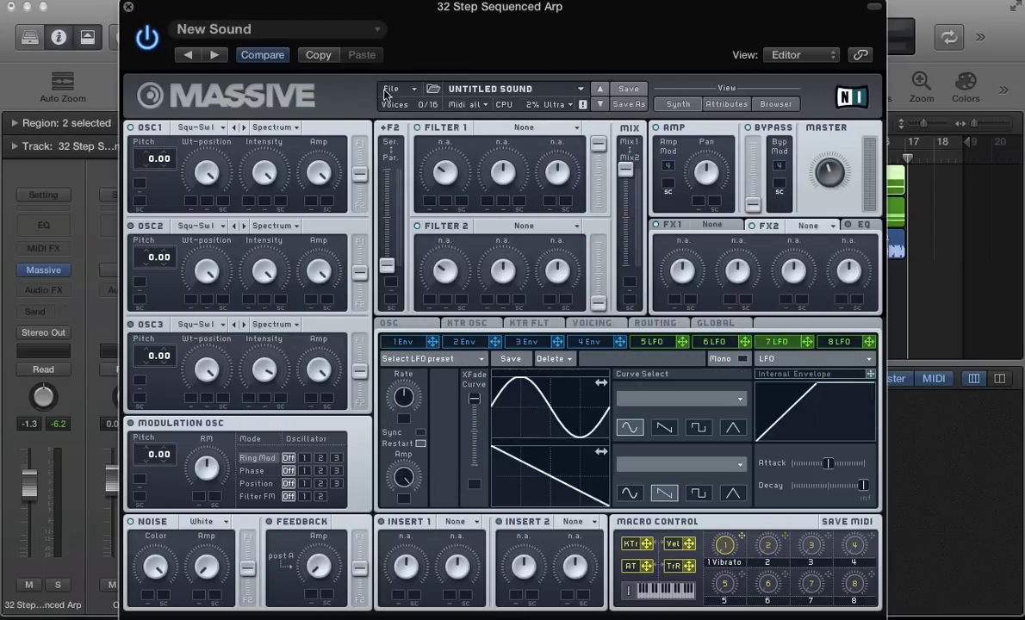
{"action": "key", "text": "super+w"}
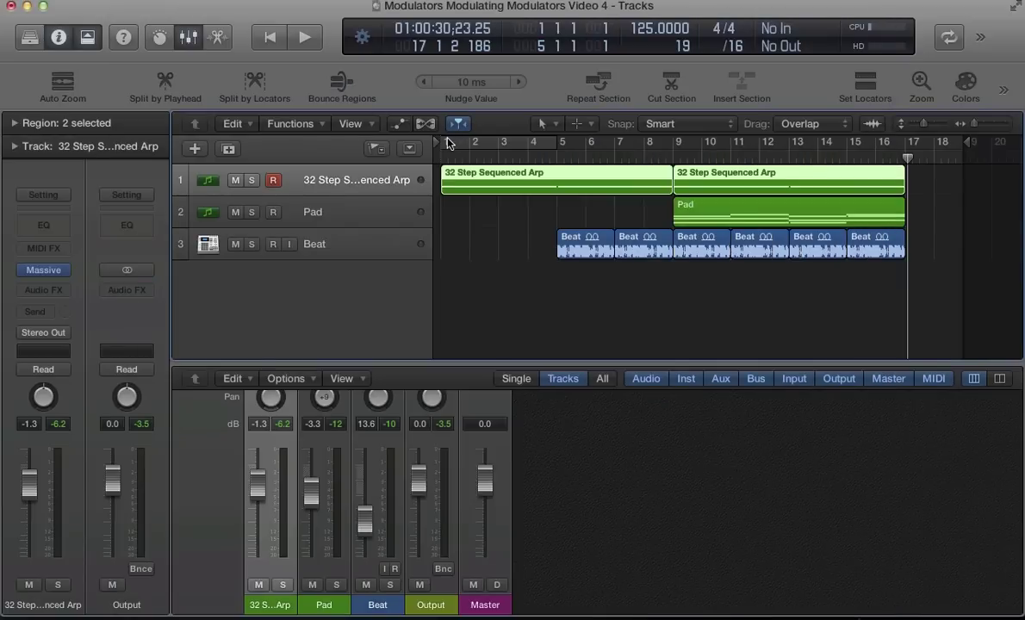
{"action": "left_click_drag", "start_coordinate": [449, 143], "coordinate": [535, 145]}
{"action": "key", "text": "v"}
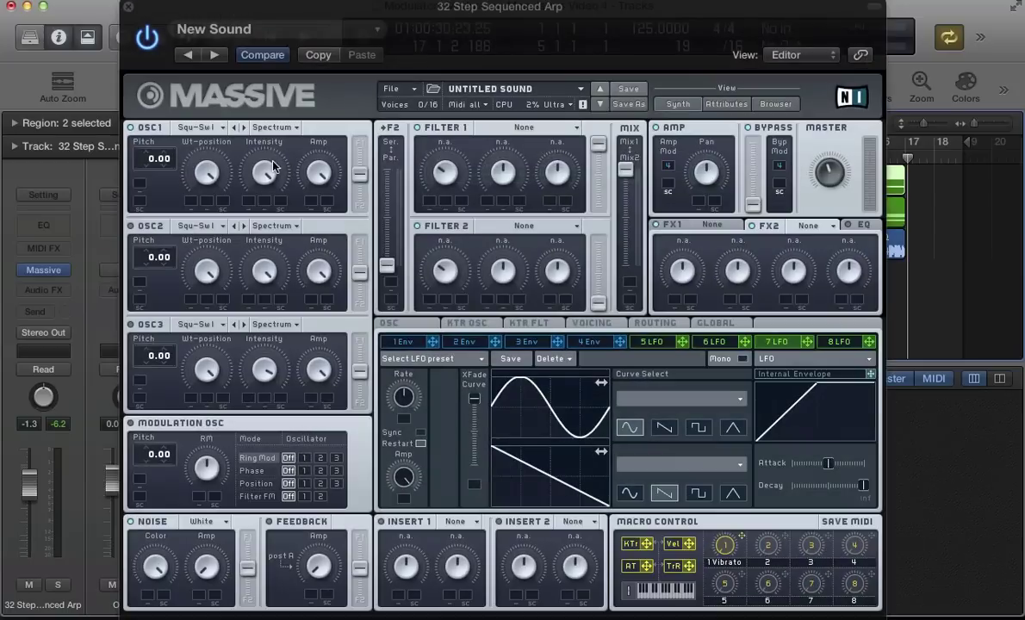
Step: Load Sinarmonic I on OSC1 in Bend -/+ mode, adjusting its position and OSC2 intensity
{"action": "left_click", "coordinate": [183, 127]}
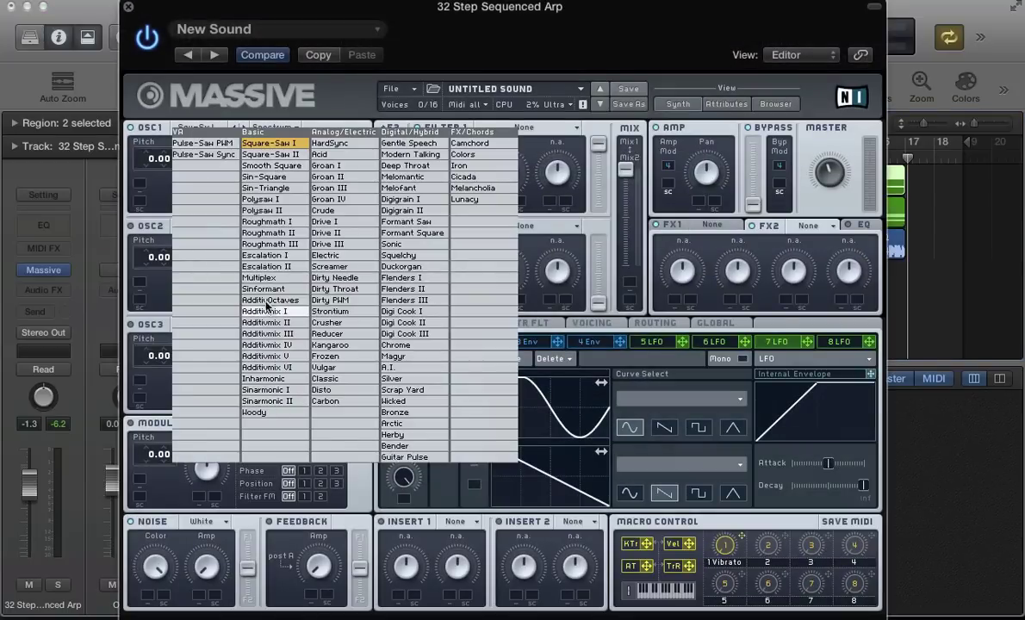
{"action": "left_click", "coordinate": [267, 390]}
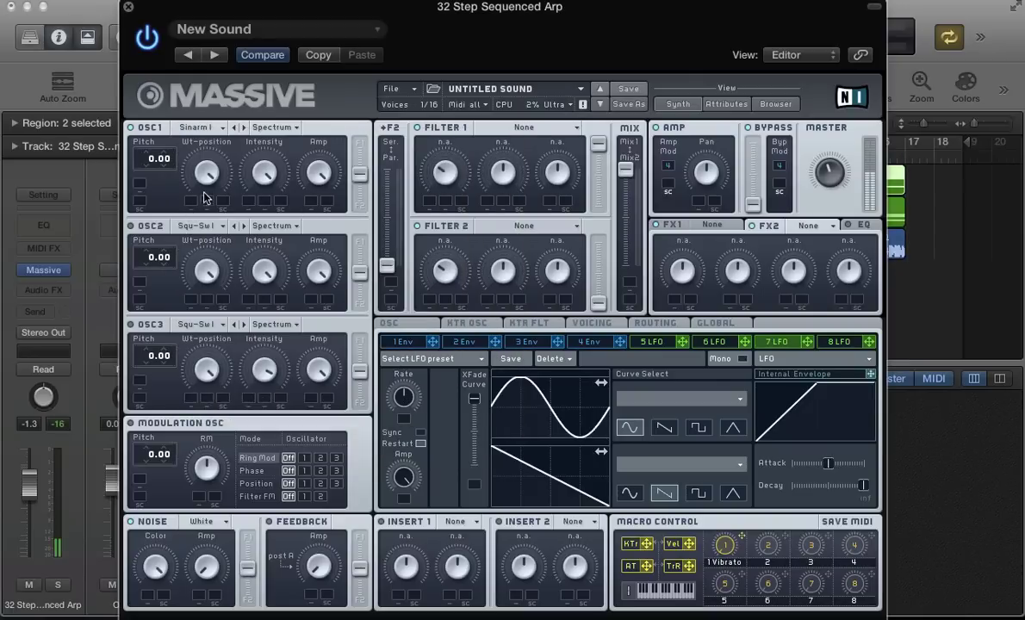
{"action": "left_click_drag", "start_coordinate": [204, 182], "coordinate": [207, 175]}
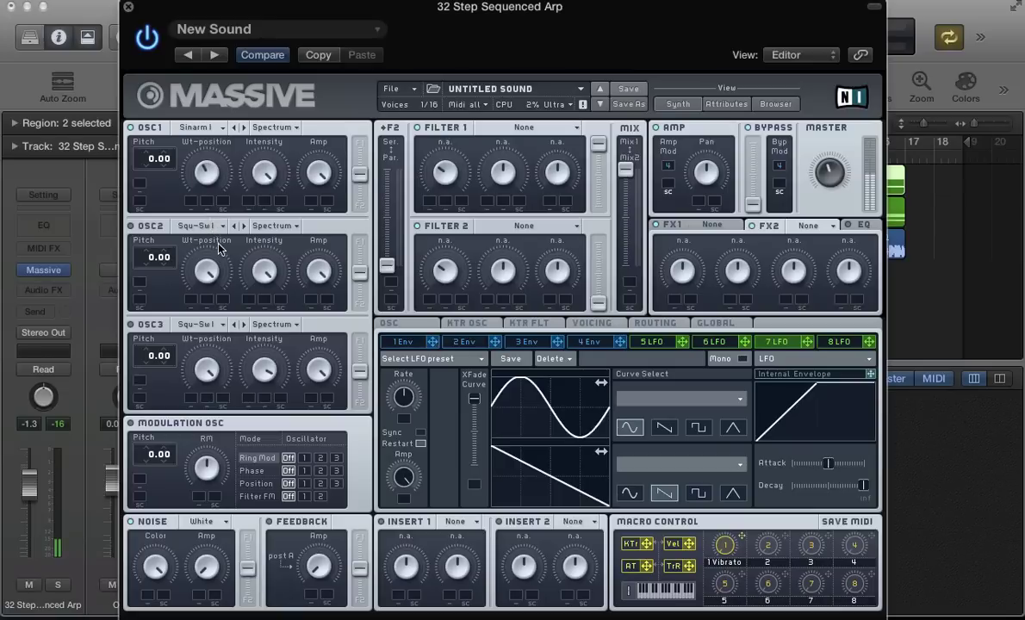
{"action": "left_click", "coordinate": [265, 128]}
{"action": "left_click", "coordinate": [273, 148]}
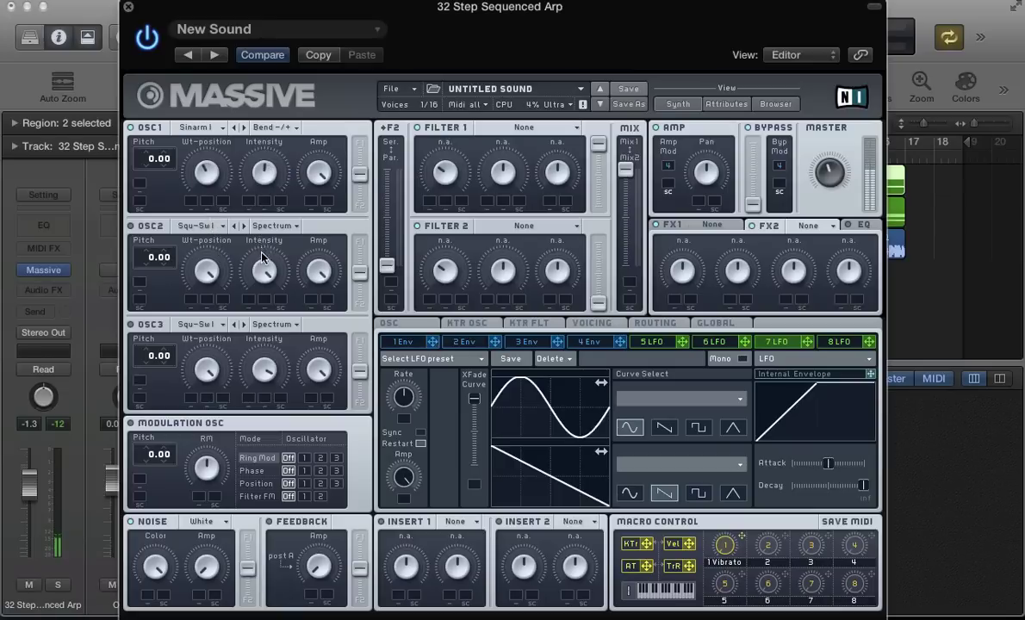
{"action": "left_click_drag", "start_coordinate": [263, 269], "coordinate": [267, 291]}
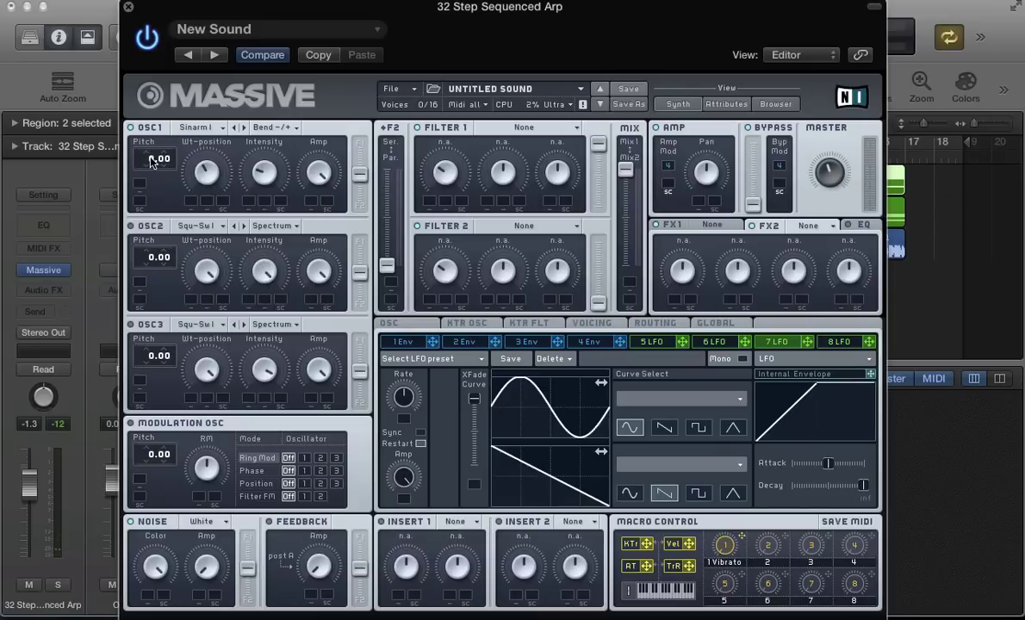
Step: Raise OSC1 pitch to 12.05 and fine-tune OSC2 pitch down to -0.04
{"action": "left_click_drag", "start_coordinate": [151, 162], "coordinate": [159, 153]}
{"action": "scroll", "coordinate": [170, 158], "scroll_direction": "up", "scroll_amount": 1}
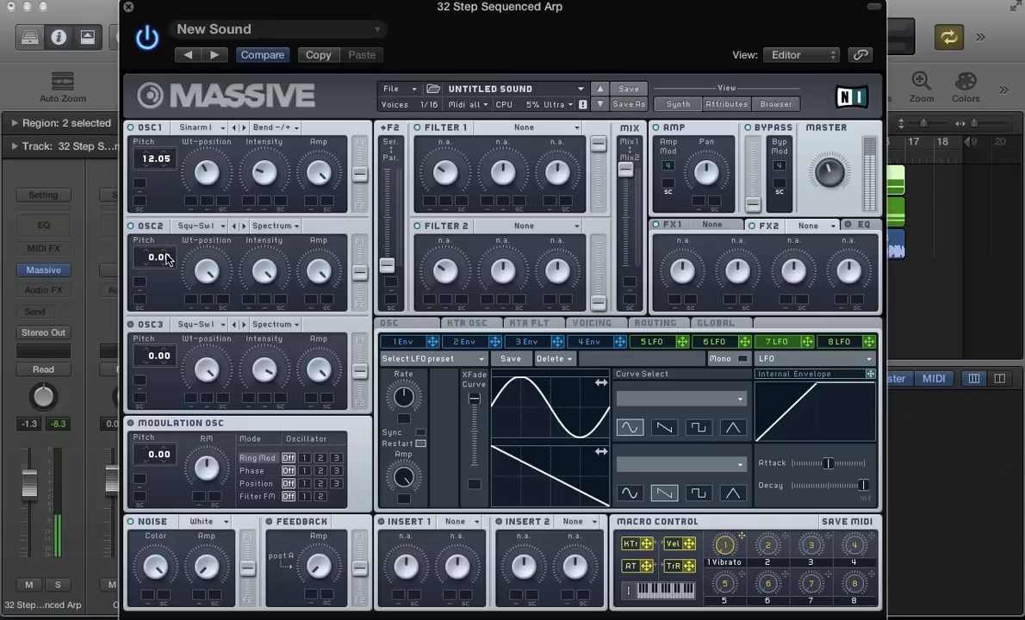
{"action": "scroll", "coordinate": [169, 261], "scroll_direction": "down", "scroll_amount": 1}
{"action": "scroll", "coordinate": [169, 269], "scroll_direction": "down", "scroll_amount": 2}
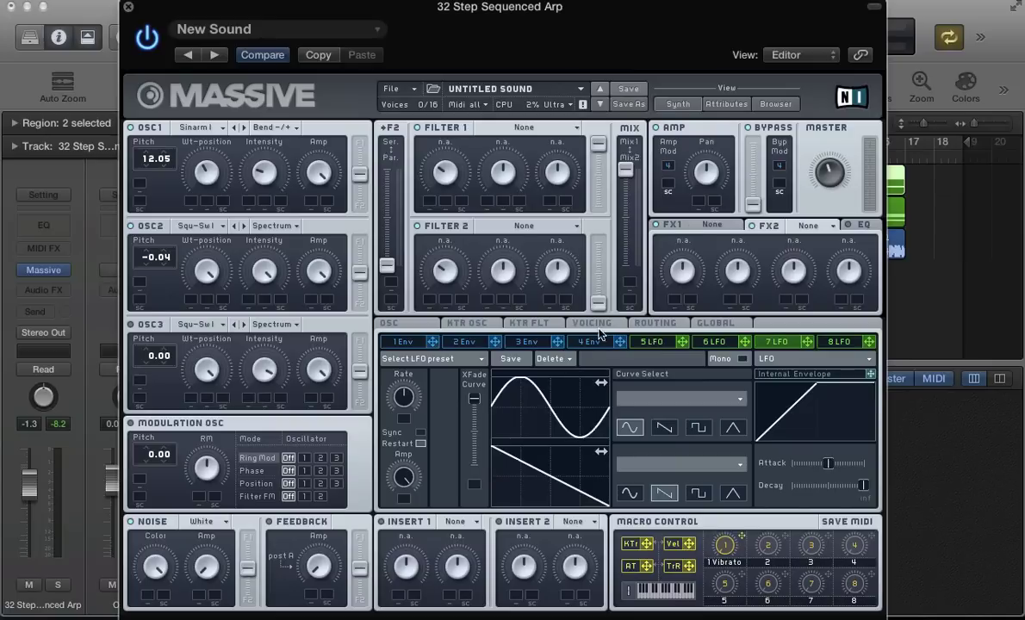
Step: Make slot 5 a synced stepper routed to OSC1 and OSC2 pitch at 12.00
{"action": "left_click", "coordinate": [650, 345]}
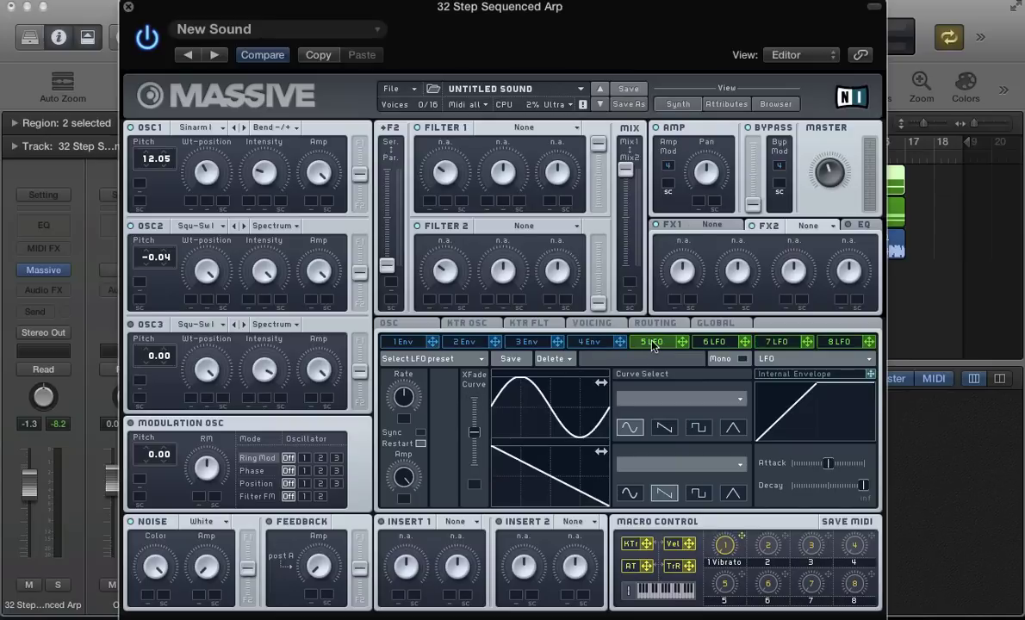
{"action": "left_click", "coordinate": [764, 358]}
{"action": "left_click", "coordinate": [773, 377]}
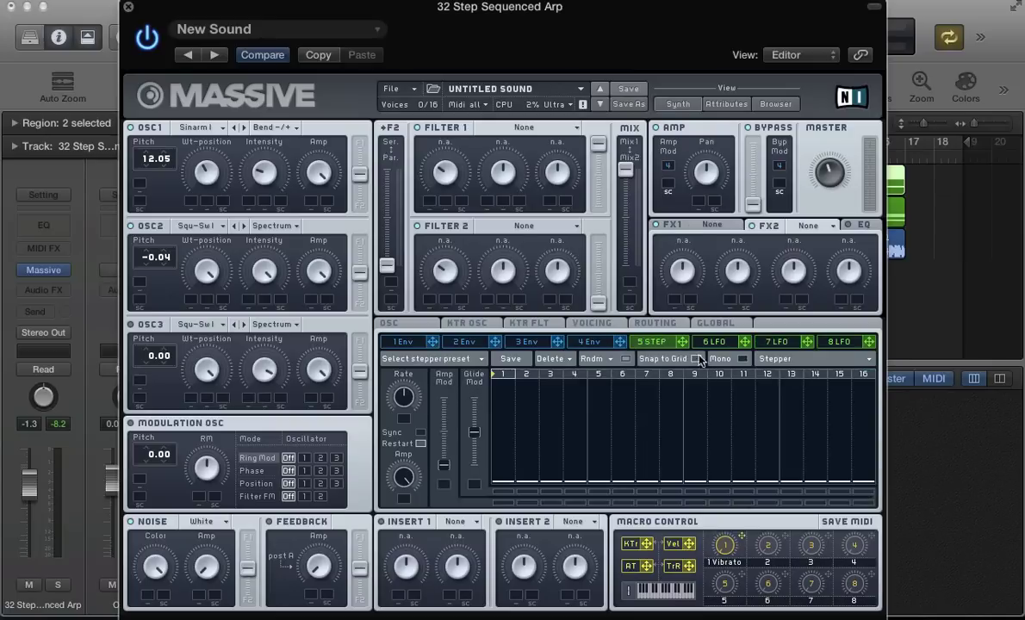
{"action": "left_click", "coordinate": [420, 432]}
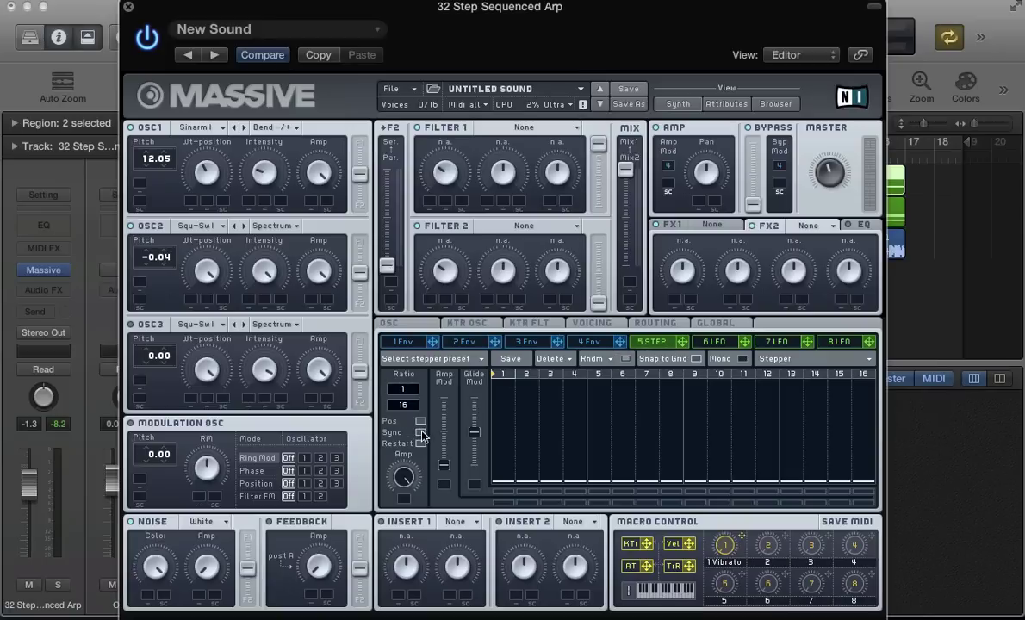
{"action": "left_click_drag", "start_coordinate": [682, 345], "coordinate": [142, 285]}
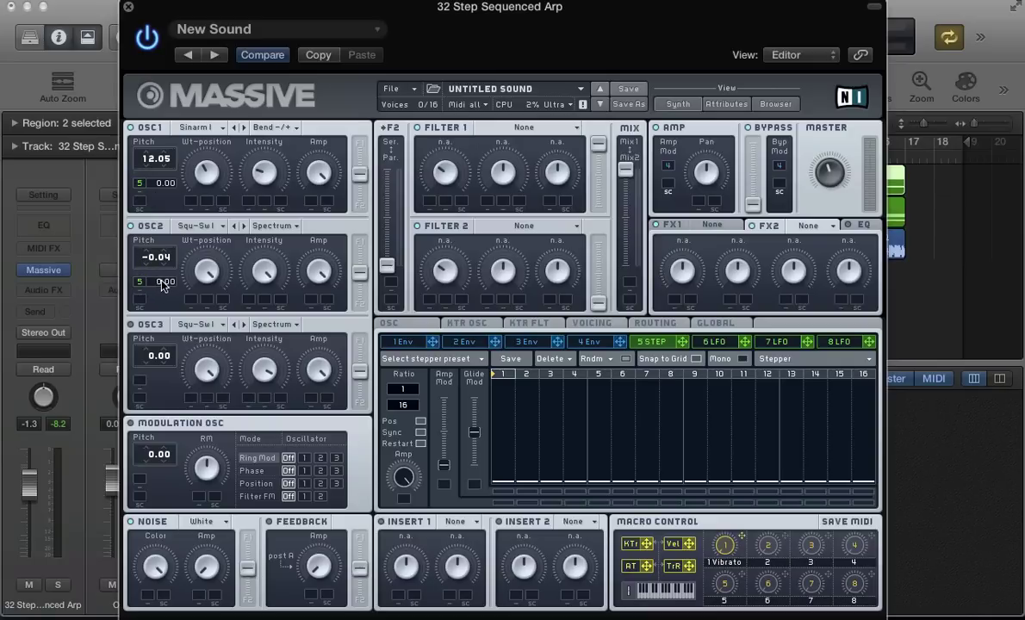
{"action": "left_click_drag", "start_coordinate": [162, 283], "coordinate": [165, 181]}
Step: Draw stepper 5: low step 2, rising 3–4, top through 5–9, mid 10–13, high step 16
{"action": "left_click", "coordinate": [530, 441]}
{"action": "mouse_move", "coordinate": [561, 415]}
{"action": "left_mouse_down"}
{"action": "mouse_move", "coordinate": [557, 405]}
{"action": "mouse_move", "coordinate": [612, 419]}
{"action": "left_mouse_up"}
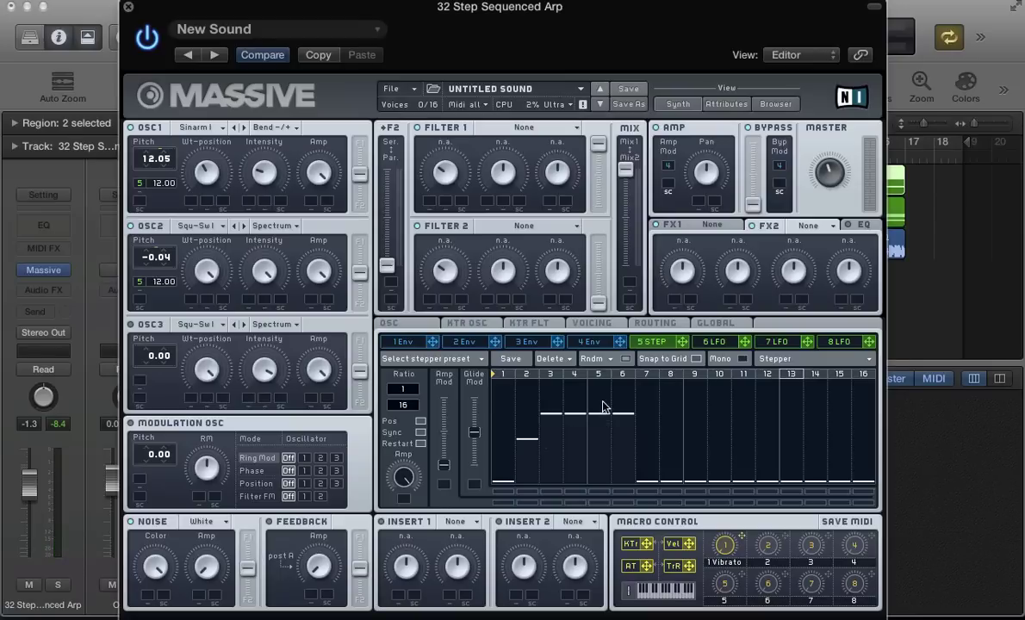
{"action": "left_click_drag", "start_coordinate": [601, 402], "coordinate": [620, 400]}
{"action": "left_click_drag", "start_coordinate": [685, 402], "coordinate": [687, 402]}
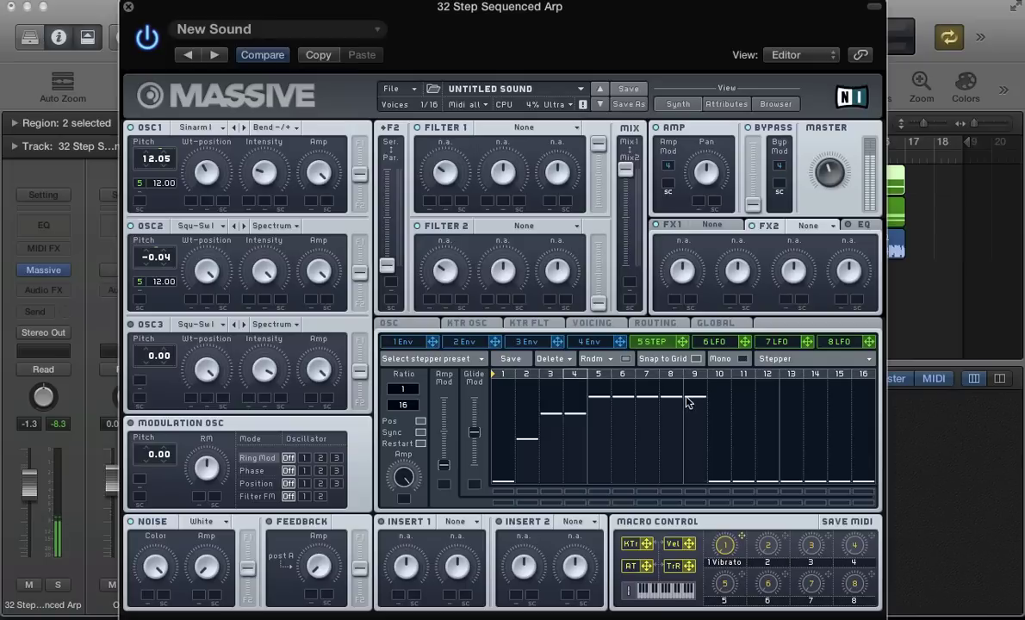
{"action": "left_click_drag", "start_coordinate": [711, 456], "coordinate": [839, 465]}
{"action": "left_click", "coordinate": [862, 414]}
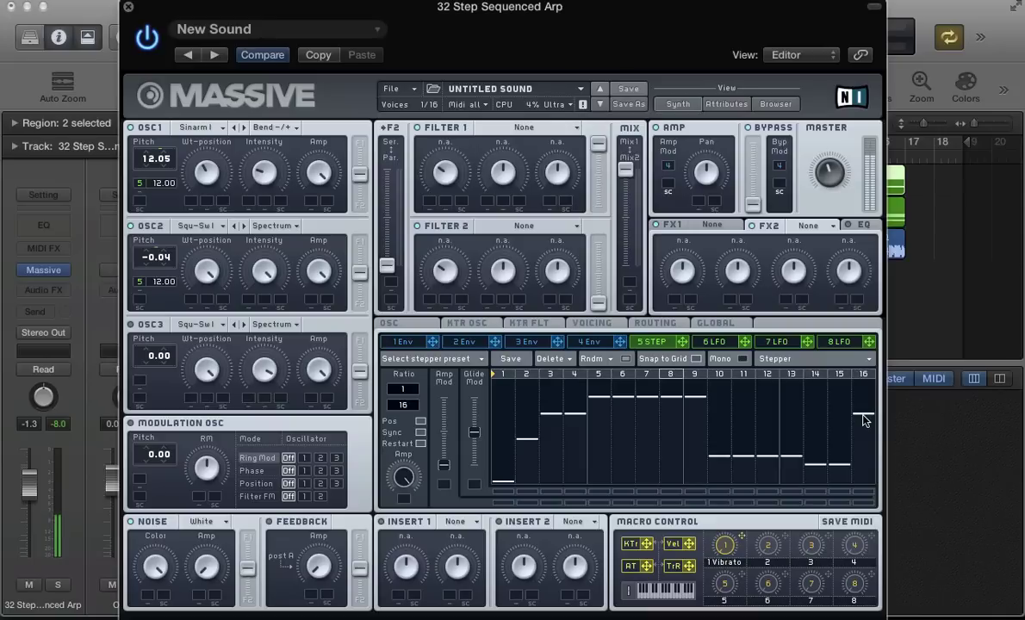
Step: Make slot 6 a stepper and route it to OSC1 and OSC2 pitch at 12.00
{"action": "left_click", "coordinate": [717, 342]}
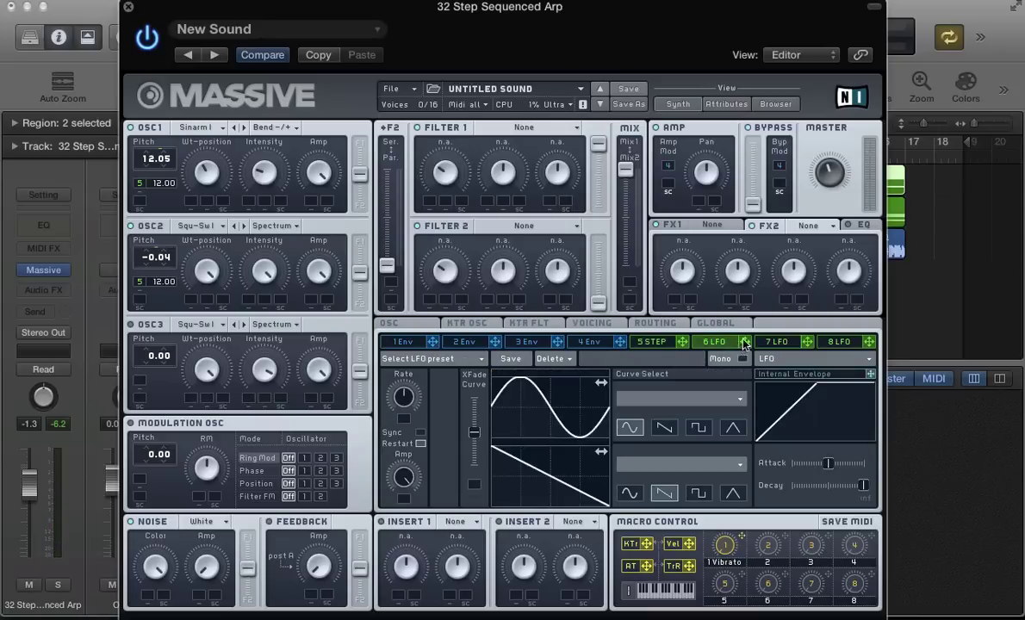
{"action": "left_click", "coordinate": [766, 358]}
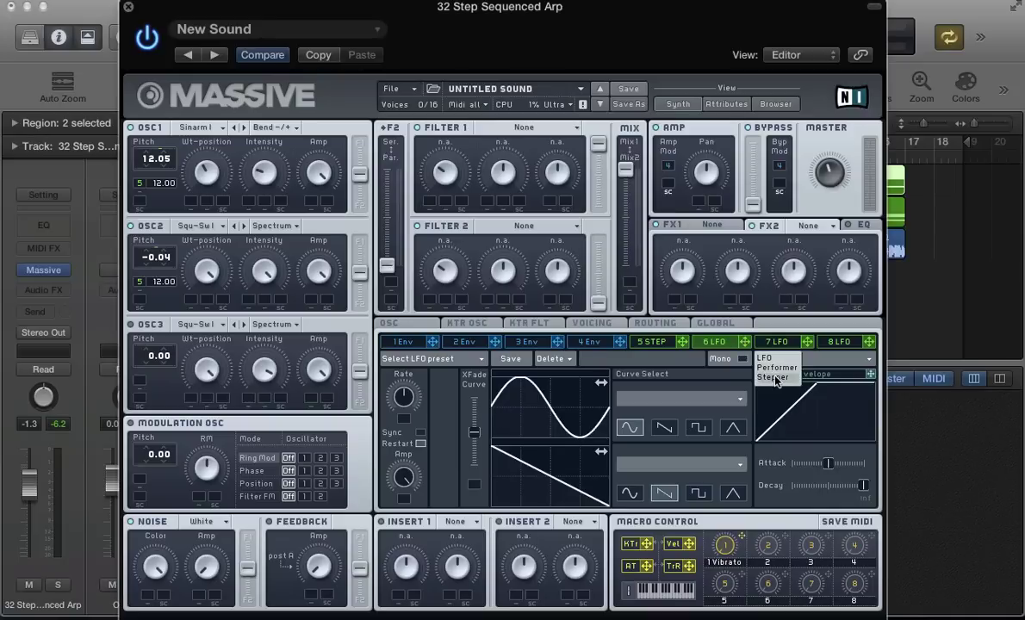
{"action": "left_click", "coordinate": [776, 376]}
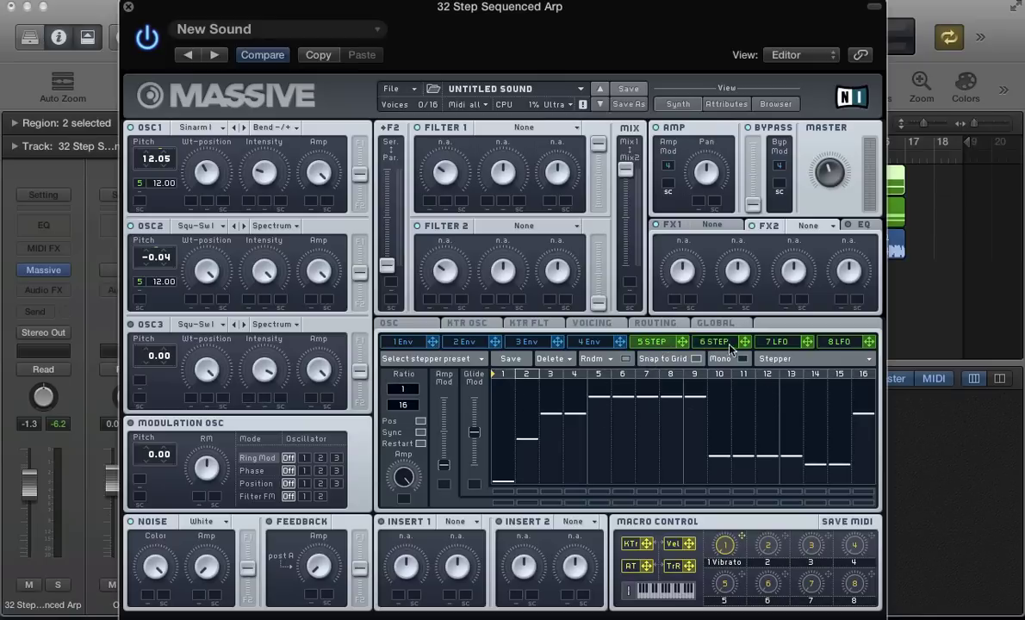
{"action": "left_click", "coordinate": [726, 343]}
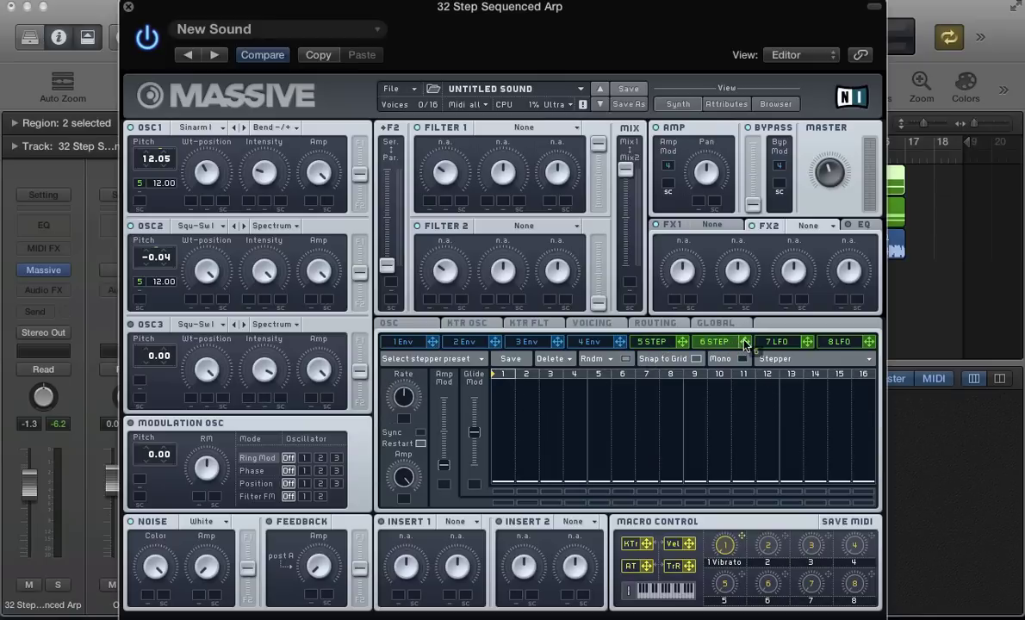
{"action": "left_click_drag", "start_coordinate": [697, 348], "coordinate": [139, 298]}
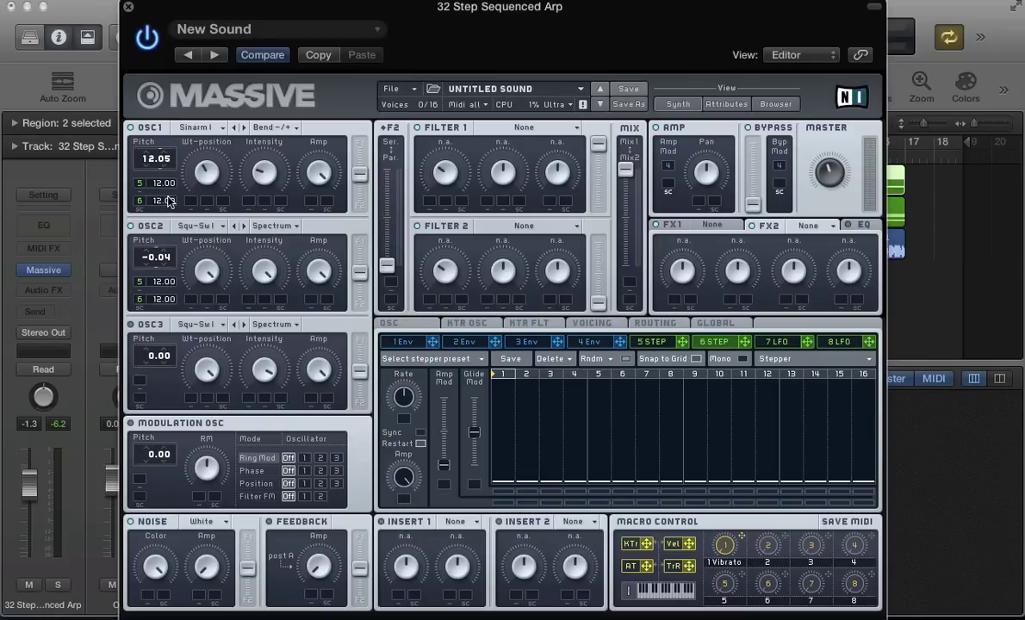
Step: Sync the second stepper (6 STEP) to the tempo at 1/16
{"action": "left_click", "coordinate": [652, 341]}
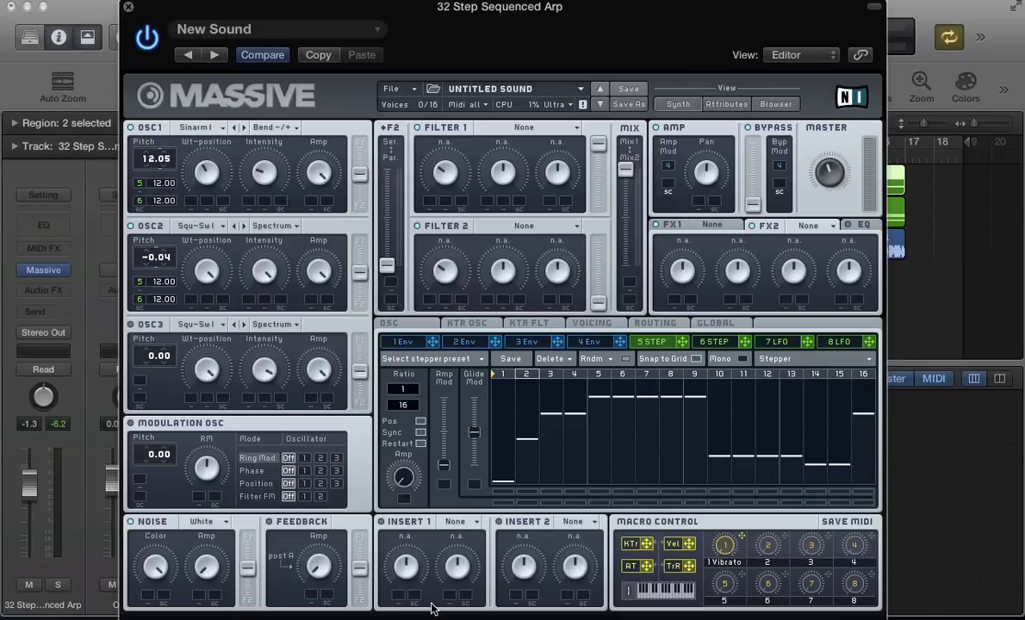
{"action": "left_click", "coordinate": [705, 345]}
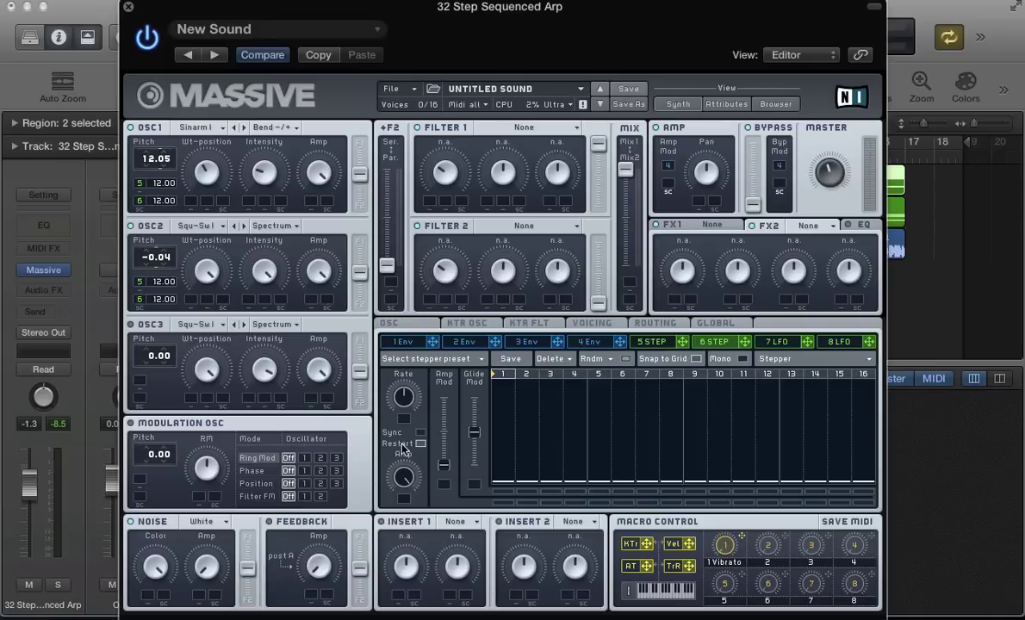
{"action": "left_click", "coordinate": [421, 433]}
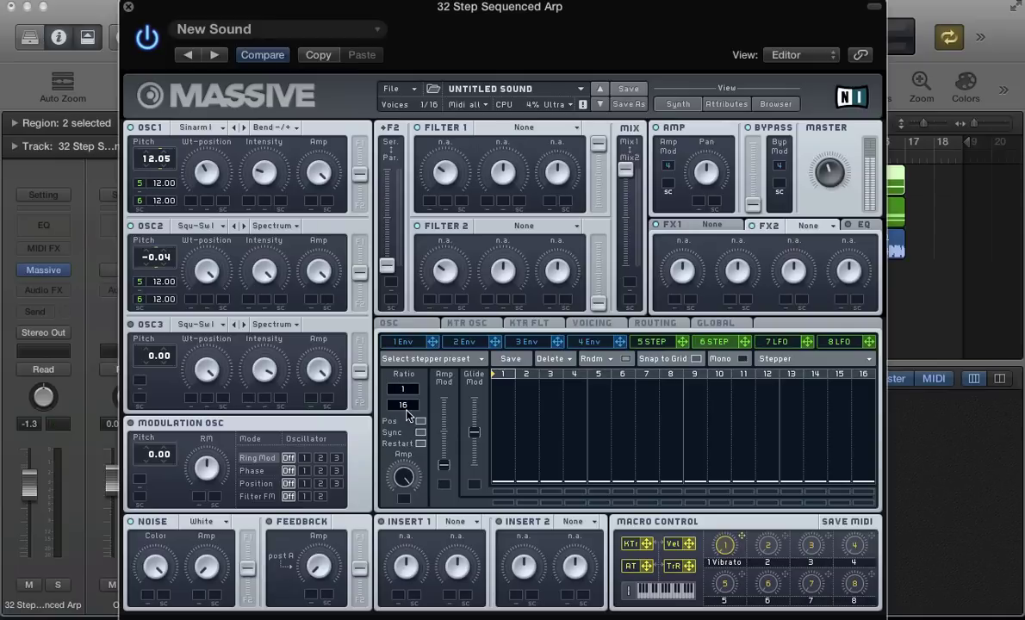
Step: Draw stepper 6's steps: 5–6 at 5.00, 12–13 at 7.00, 14–15 at 2.00, 16 at 8.00
{"action": "left_click", "coordinate": [523, 448]}
{"action": "mouse_move", "coordinate": [528, 448]}
{"action": "left_mouse_down"}
{"action": "mouse_move", "coordinate": [553, 429]}
{"action": "mouse_move", "coordinate": [548, 418]}
{"action": "mouse_move", "coordinate": [575, 418]}
{"action": "left_mouse_up"}
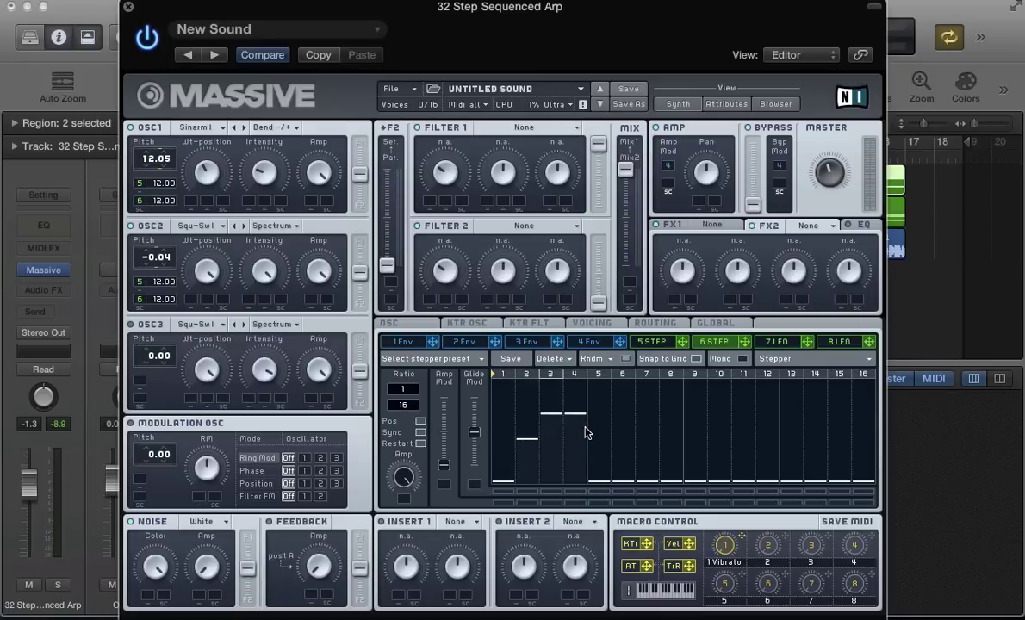
{"action": "mouse_move", "coordinate": [588, 435]}
{"action": "left_mouse_down"}
{"action": "mouse_move", "coordinate": [600, 442]}
{"action": "mouse_move", "coordinate": [590, 449]}
{"action": "mouse_move", "coordinate": [663, 446]}
{"action": "mouse_move", "coordinate": [687, 428]}
{"action": "mouse_move", "coordinate": [691, 390]}
{"action": "mouse_move", "coordinate": [734, 379]}
{"action": "left_mouse_up"}
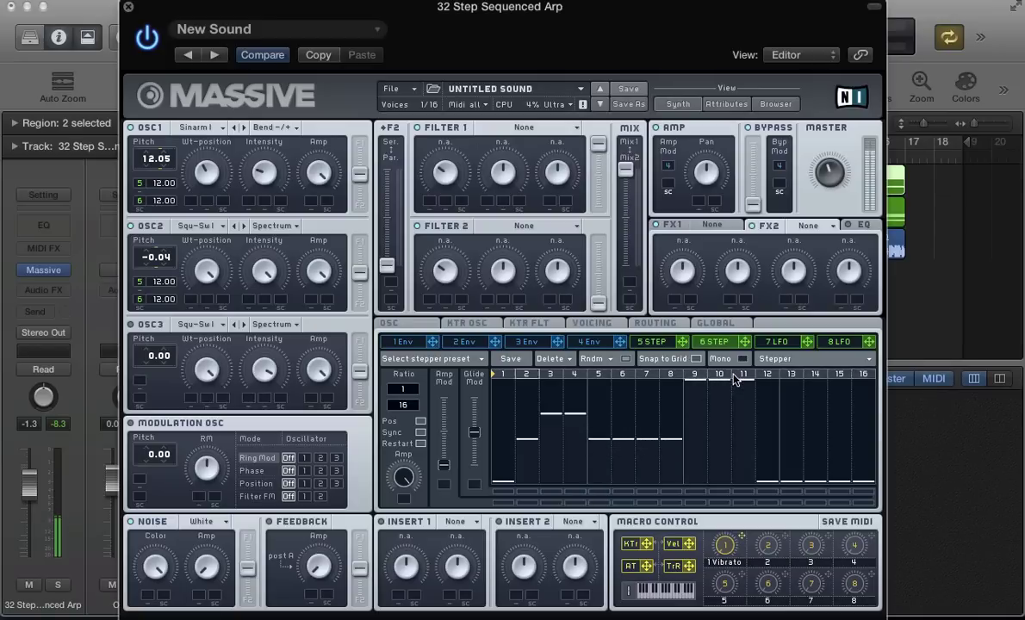
{"action": "left_click", "coordinate": [763, 422]}
{"action": "left_click_drag", "start_coordinate": [765, 424], "coordinate": [801, 423]}
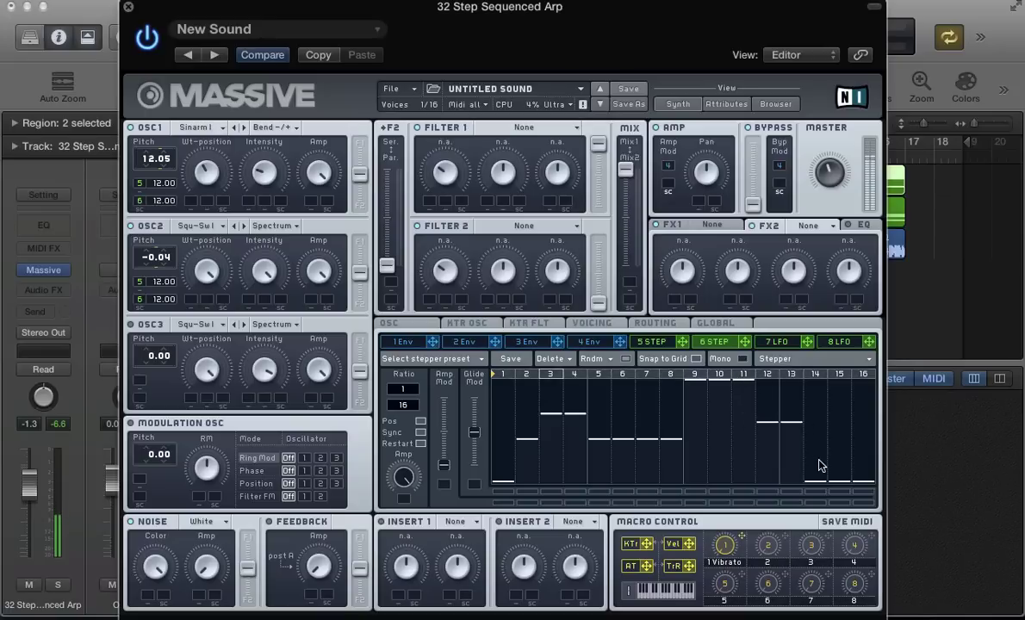
{"action": "left_click", "coordinate": [819, 465]}
{"action": "left_click_drag", "start_coordinate": [818, 472], "coordinate": [840, 472]}
{"action": "left_click_drag", "start_coordinate": [852, 465], "coordinate": [861, 417]}
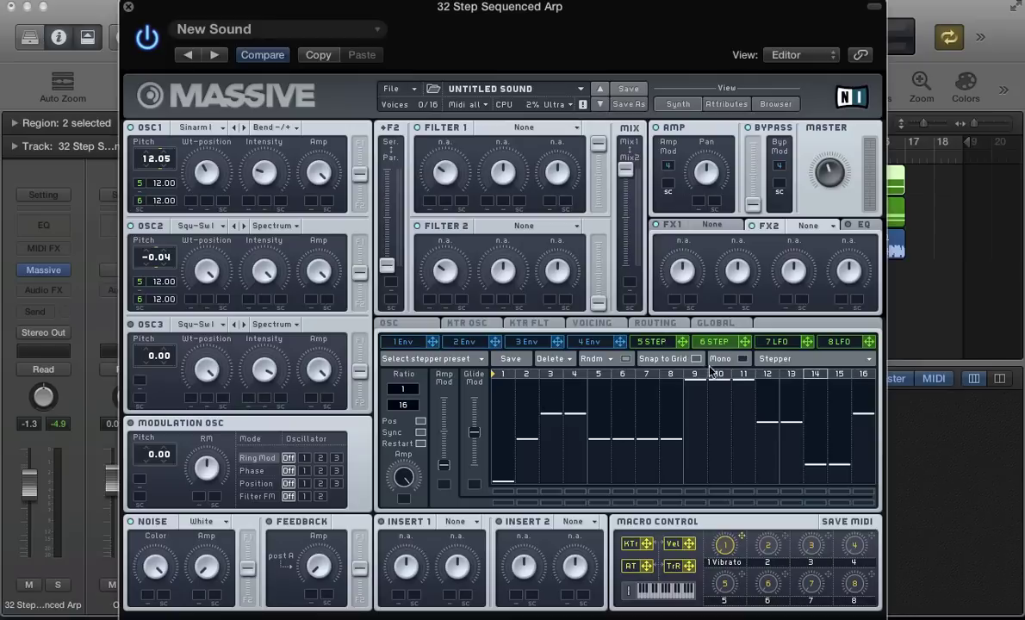
Step: Compare the 5 STEP, 6 STEP and 8 LFO pages, ending on the first stepper
{"action": "left_click", "coordinate": [665, 341]}
{"action": "left_click", "coordinate": [706, 341]}
{"action": "left_click", "coordinate": [834, 342]}
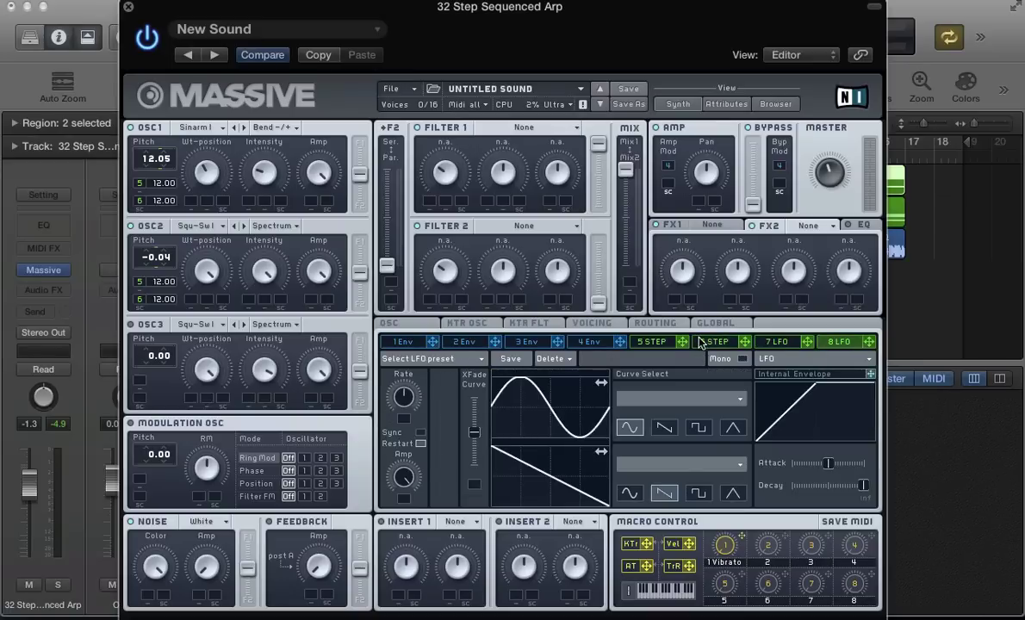
{"action": "left_click", "coordinate": [644, 342]}
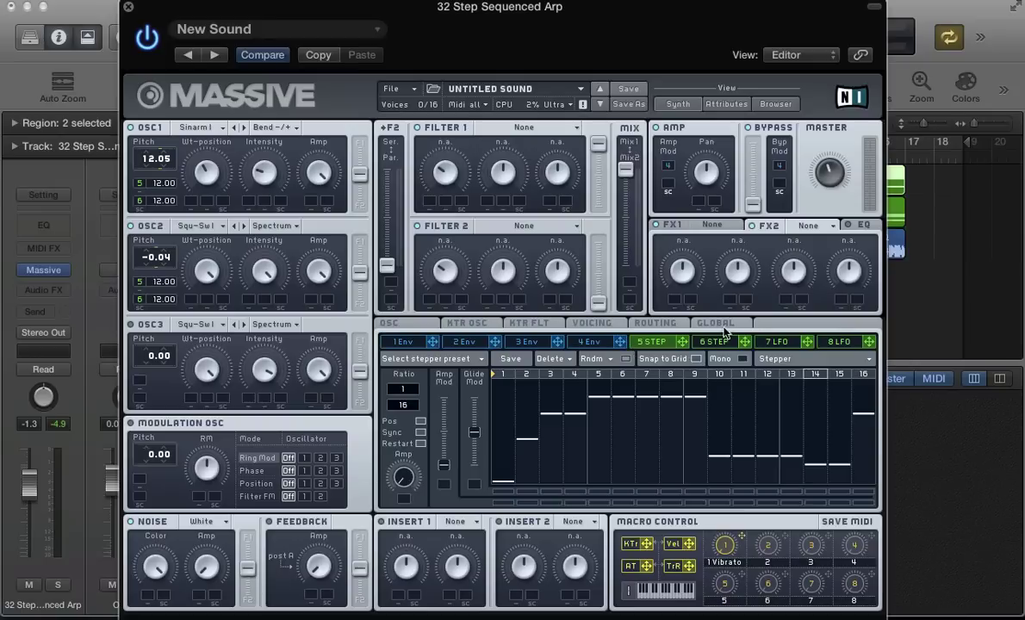
{"action": "left_click", "coordinate": [842, 341]}
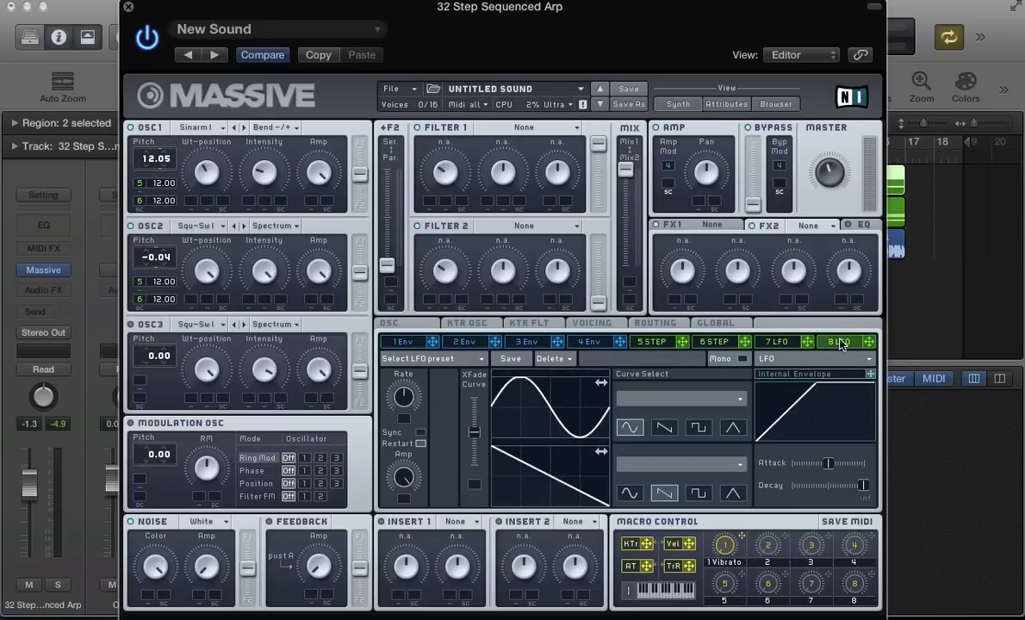
{"action": "left_click", "coordinate": [720, 343]}
{"action": "left_click", "coordinate": [652, 342]}
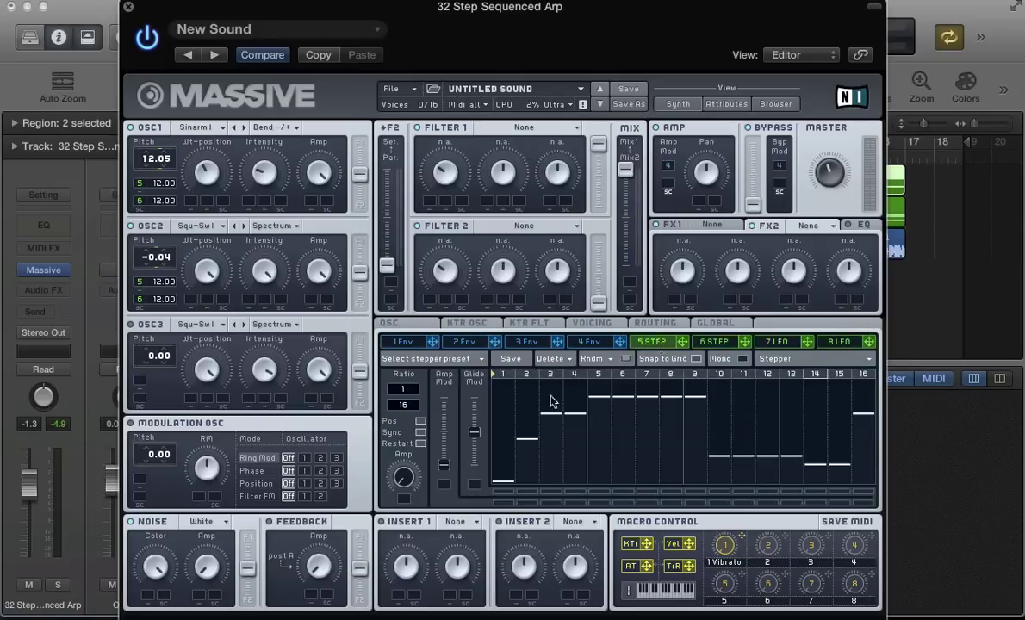
Step: Set LFO 8 to a square wave with XFade at the top, synced at 2/1
{"action": "left_click", "coordinate": [722, 342]}
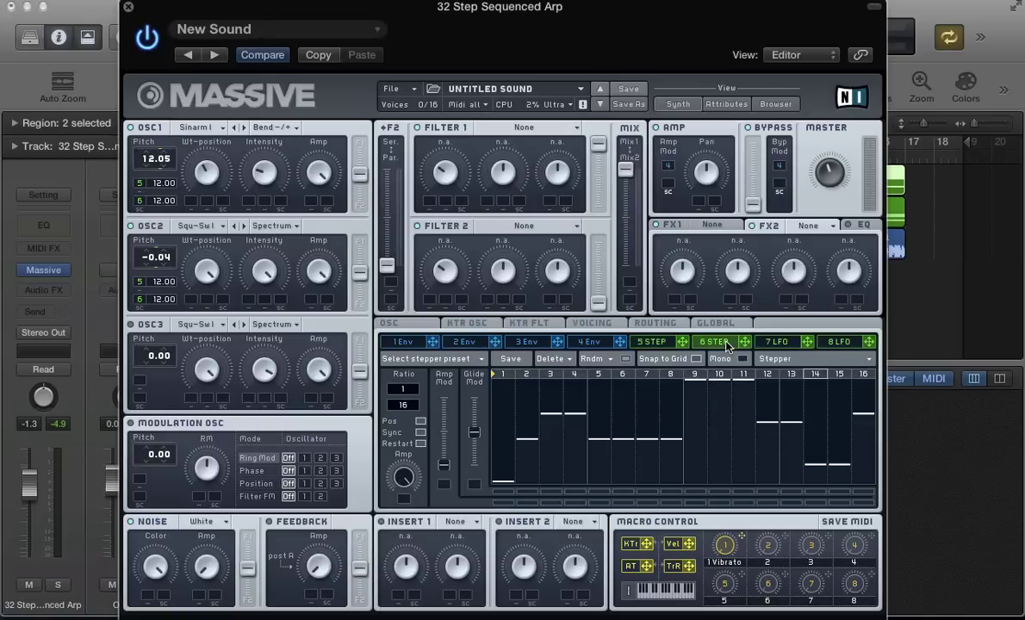
{"action": "left_click", "coordinate": [844, 343]}
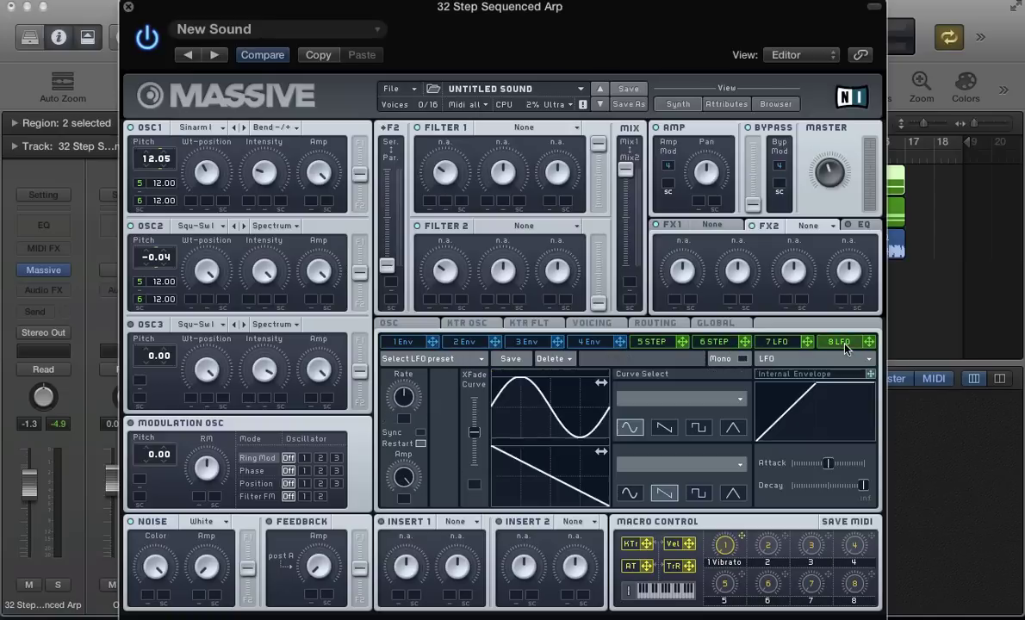
{"action": "left_click", "coordinate": [698, 427]}
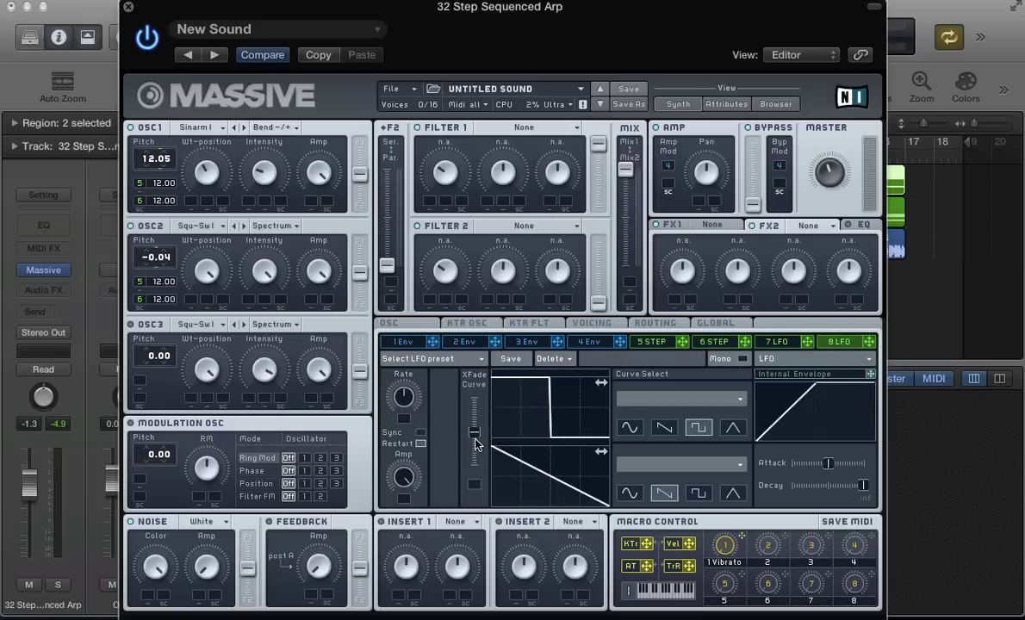
{"action": "left_click_drag", "start_coordinate": [481, 439], "coordinate": [479, 332]}
{"action": "left_click", "coordinate": [421, 433]}
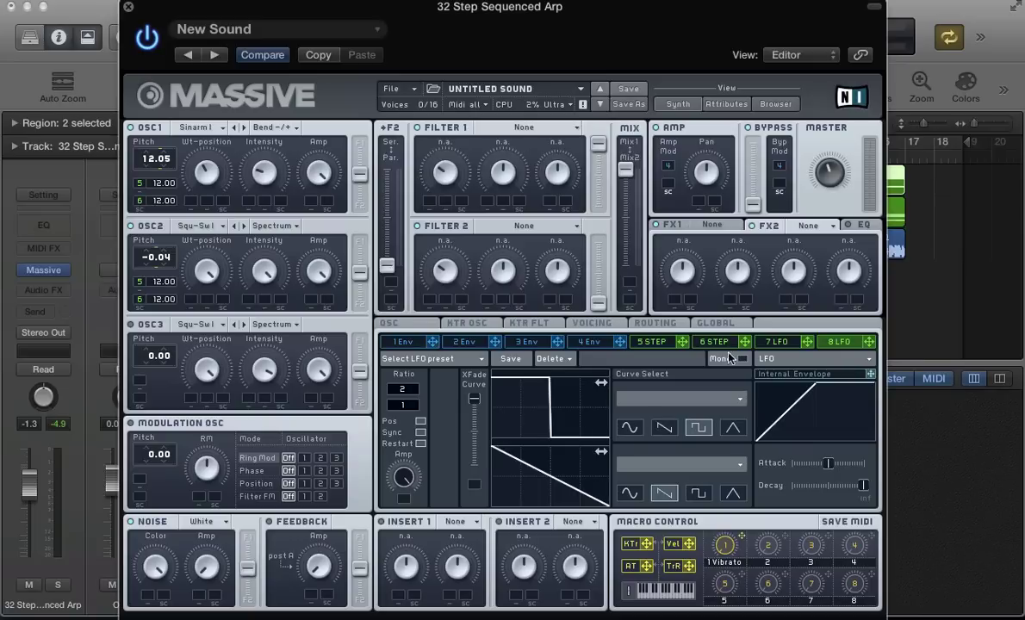
Step: Assign LFO 8 to the Amp knobs of both 5 STEP and 6 STEP
{"action": "left_click", "coordinate": [652, 343]}
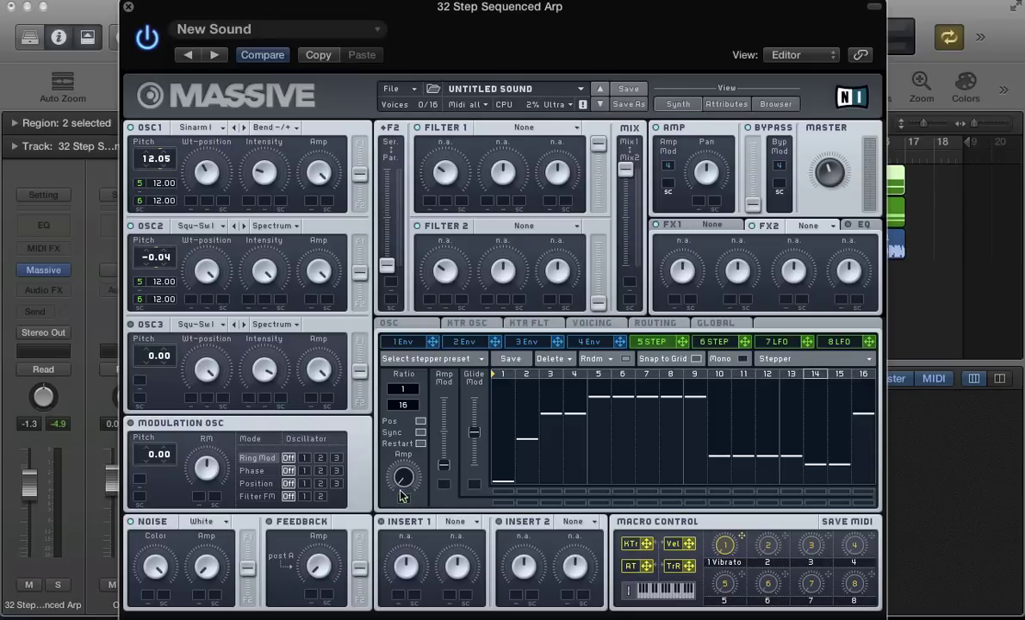
{"action": "left_click_drag", "start_coordinate": [404, 502], "coordinate": [404, 499]}
{"action": "left_click", "coordinate": [714, 342]}
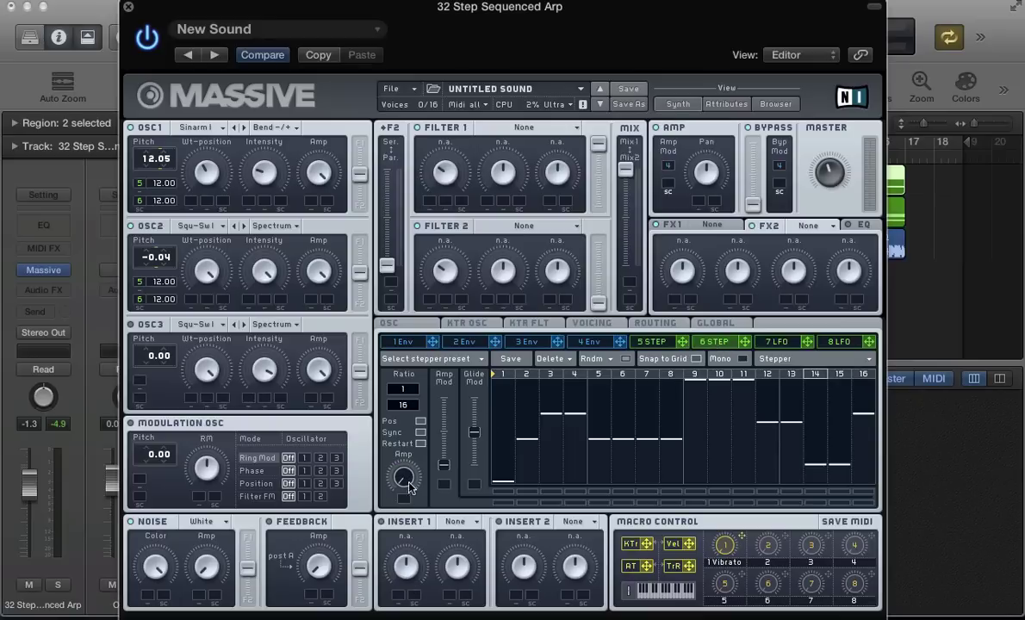
{"action": "left_click", "coordinate": [652, 341]}
{"action": "left_click", "coordinate": [704, 342]}
{"action": "left_click_drag", "start_coordinate": [869, 341], "coordinate": [409, 504]}
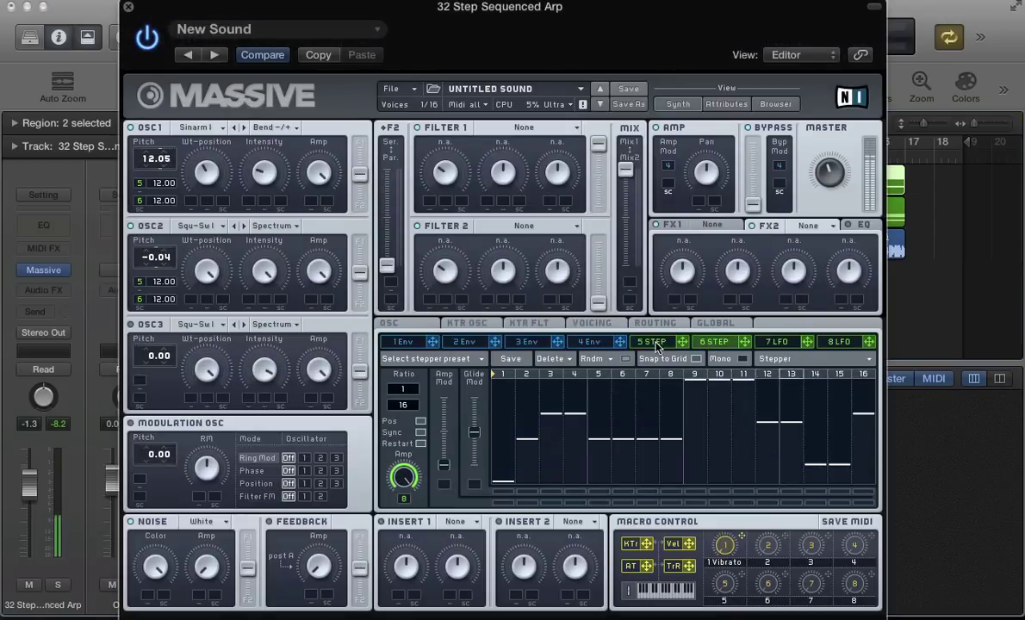
{"action": "left_click", "coordinate": [713, 342]}
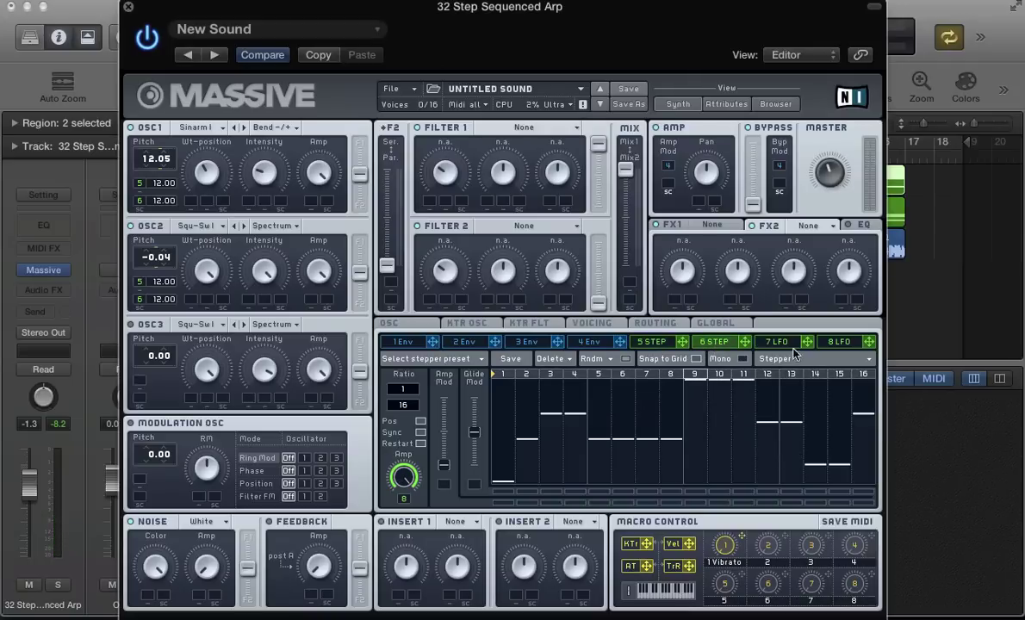
{"action": "left_click", "coordinate": [844, 342]}
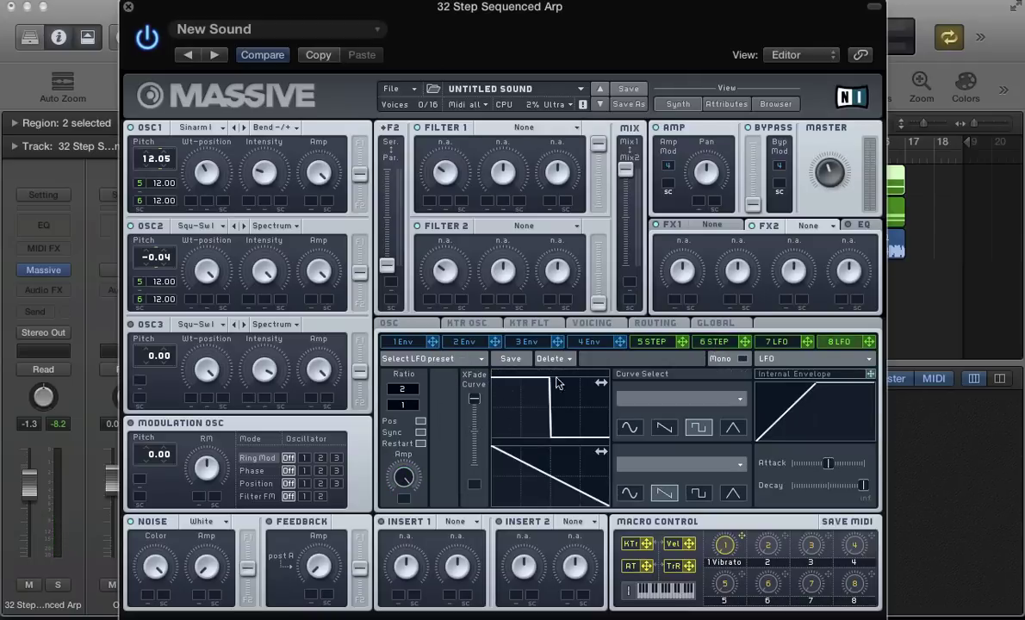
{"action": "left_click", "coordinate": [711, 342]}
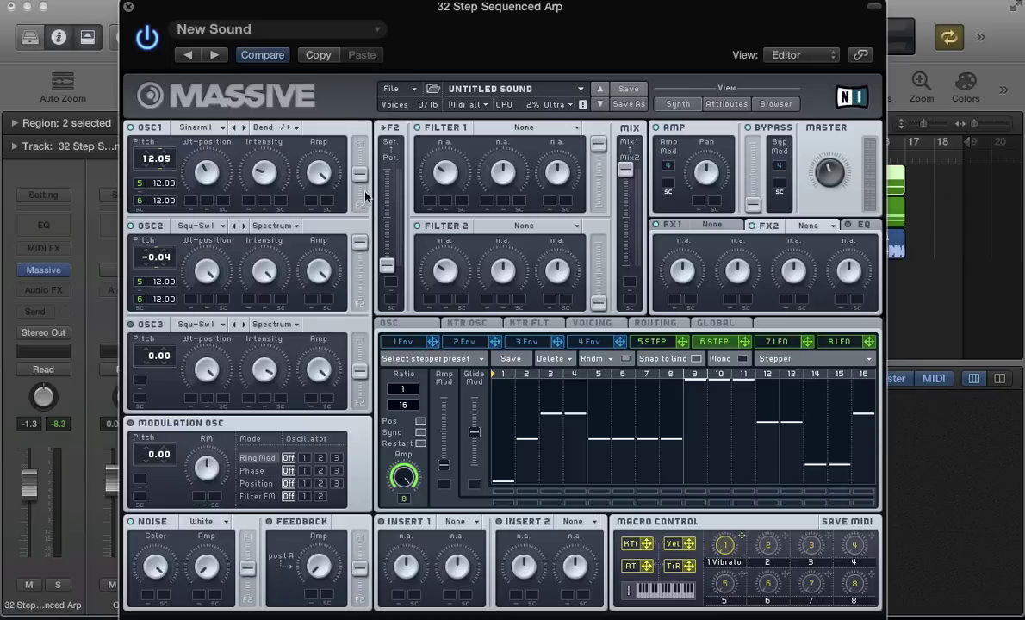
Step: Route OSC1 fully to filter 1, set it to Lowpass 2, and modulate cutoff with modulator 7
{"action": "left_click_drag", "start_coordinate": [362, 185], "coordinate": [361, 148]}
{"action": "left_click", "coordinate": [520, 129]}
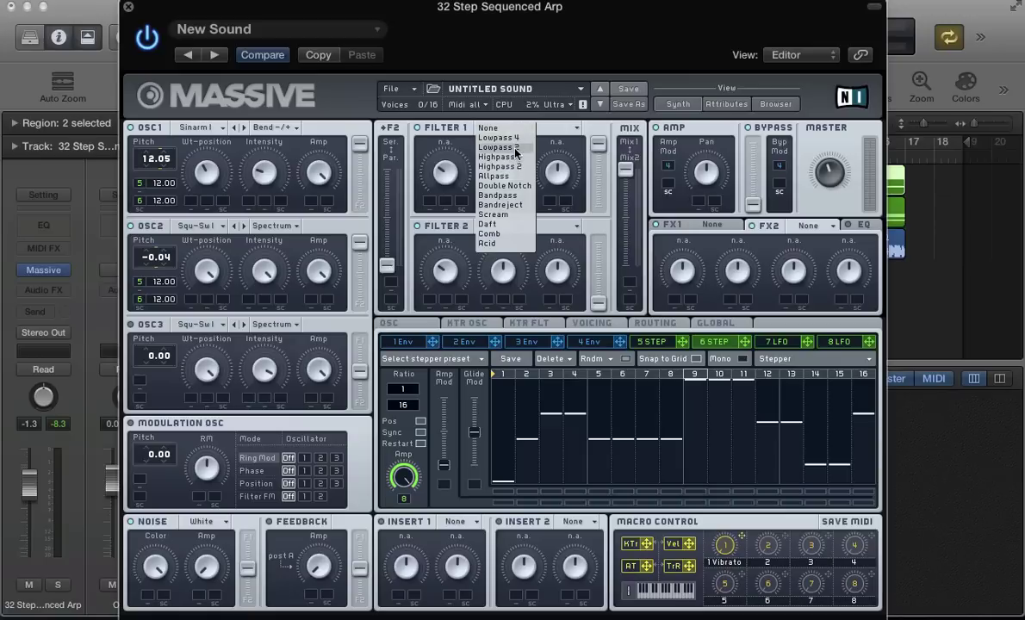
{"action": "left_click", "coordinate": [515, 149]}
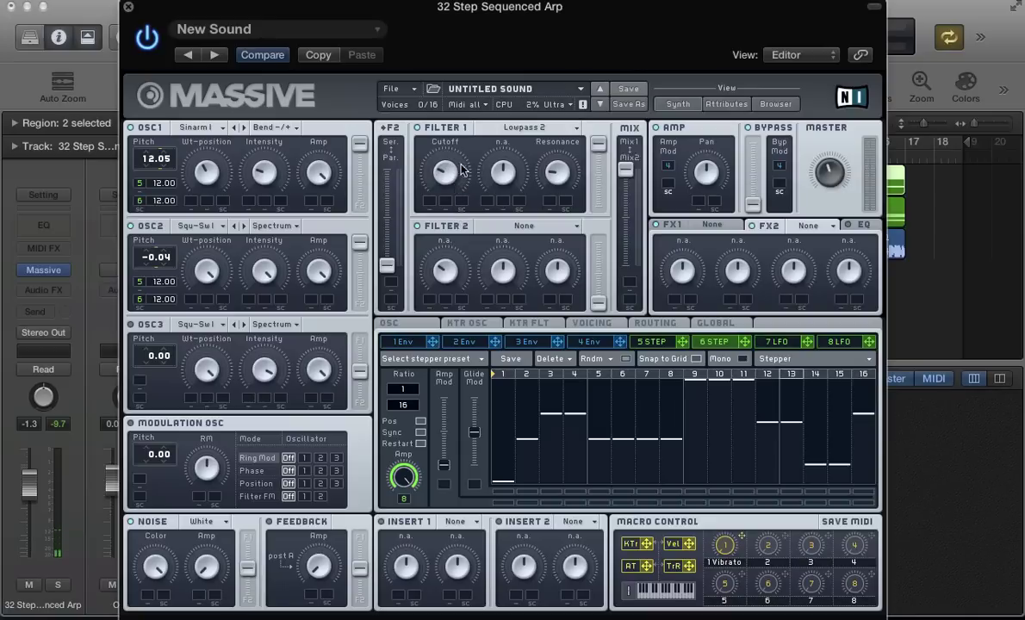
{"action": "left_click", "coordinate": [780, 342]}
{"action": "left_click_drag", "start_coordinate": [370, 170], "coordinate": [428, 205]}
Step: Set modulator 7 to a Performer and sync it to a 1/16 ratio
{"action": "left_click", "coordinate": [772, 342]}
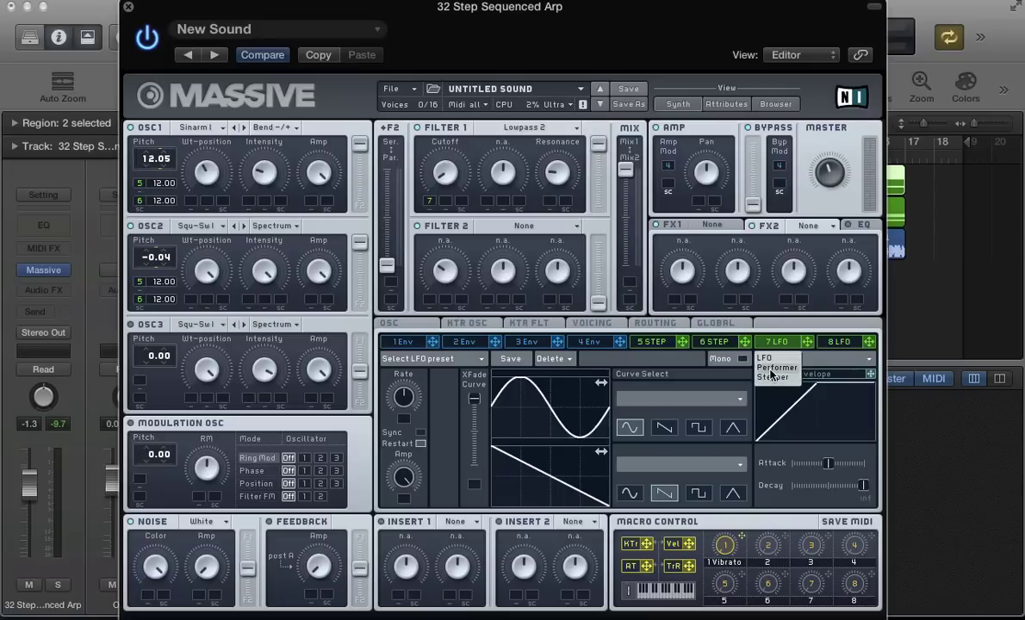
{"action": "left_click", "coordinate": [775, 355]}
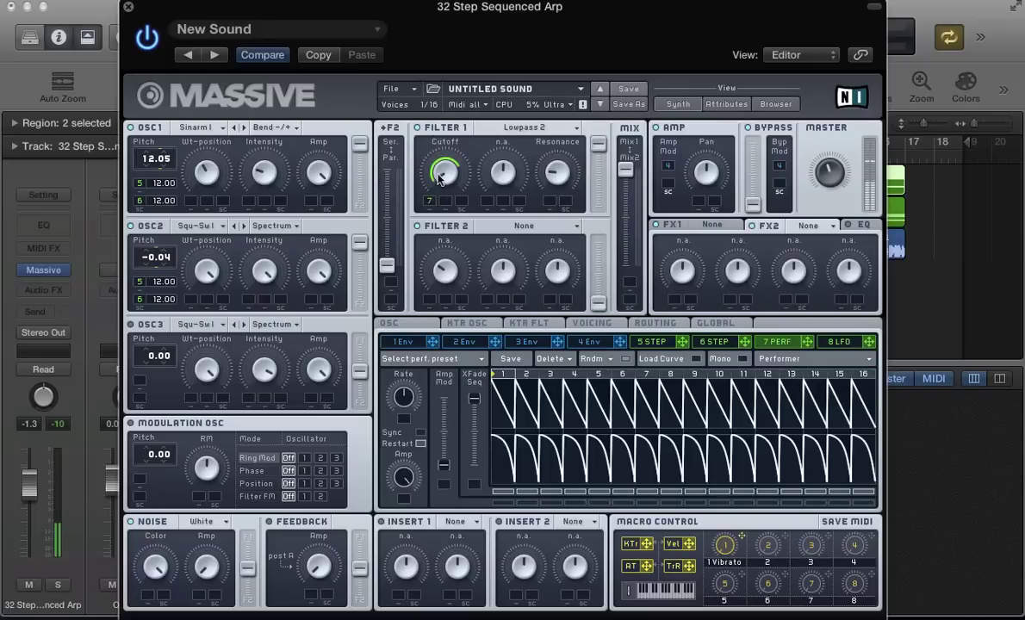
{"action": "left_click", "coordinate": [420, 433]}
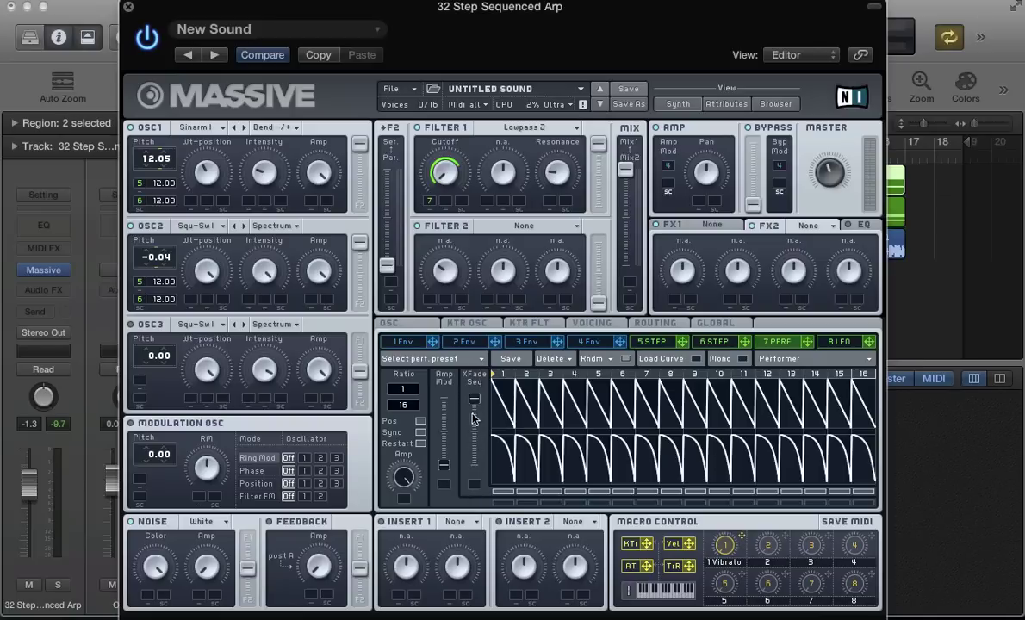
Step: Bring up the Performer's curve sequence with Load Curve enabled
{"action": "left_click", "coordinate": [642, 342]}
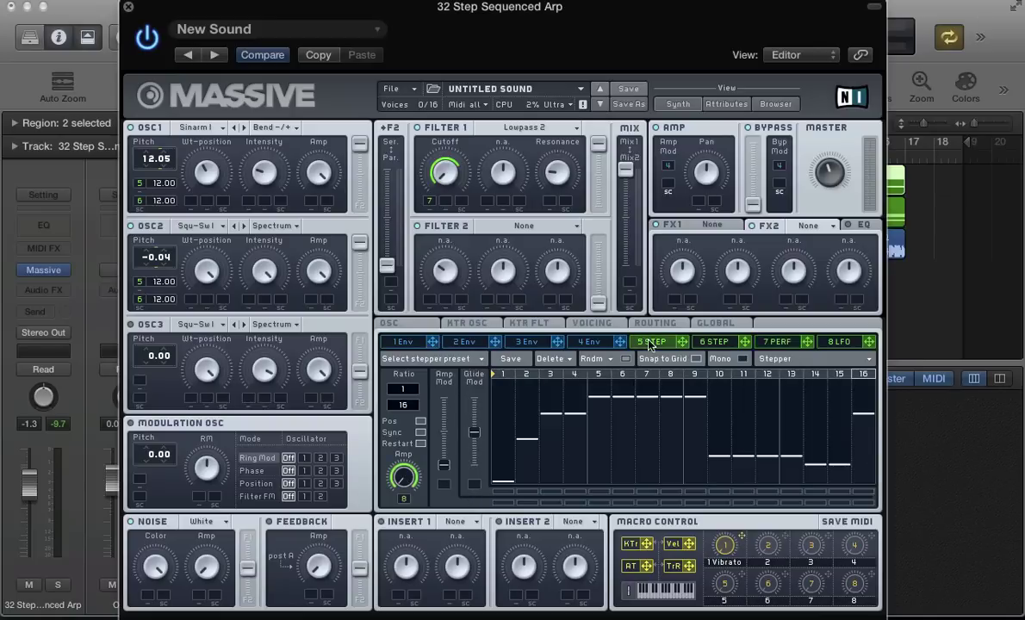
{"action": "left_click", "coordinate": [714, 345]}
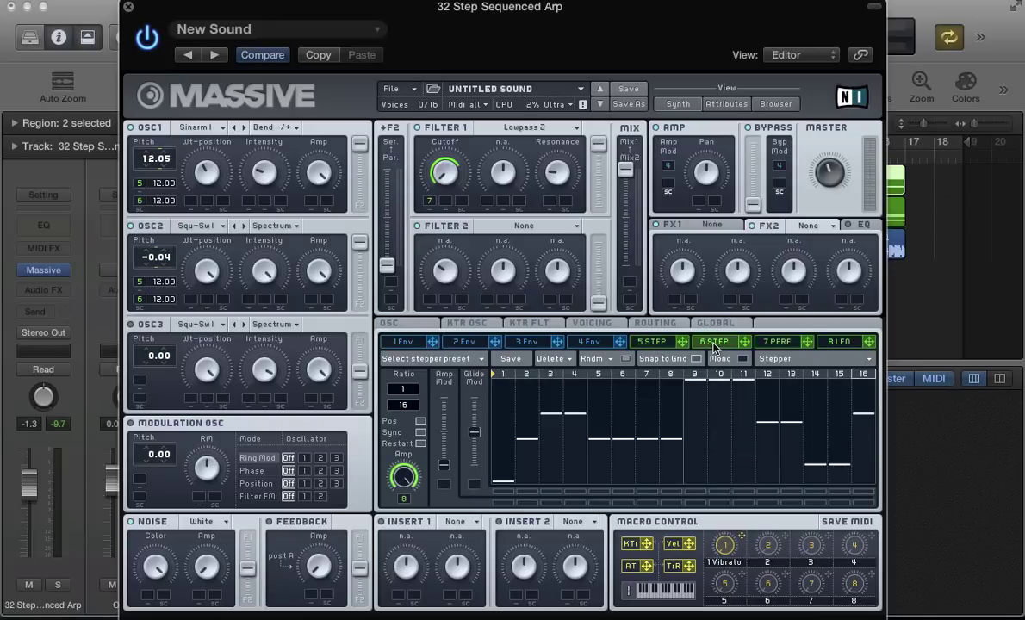
{"action": "left_click", "coordinate": [780, 343]}
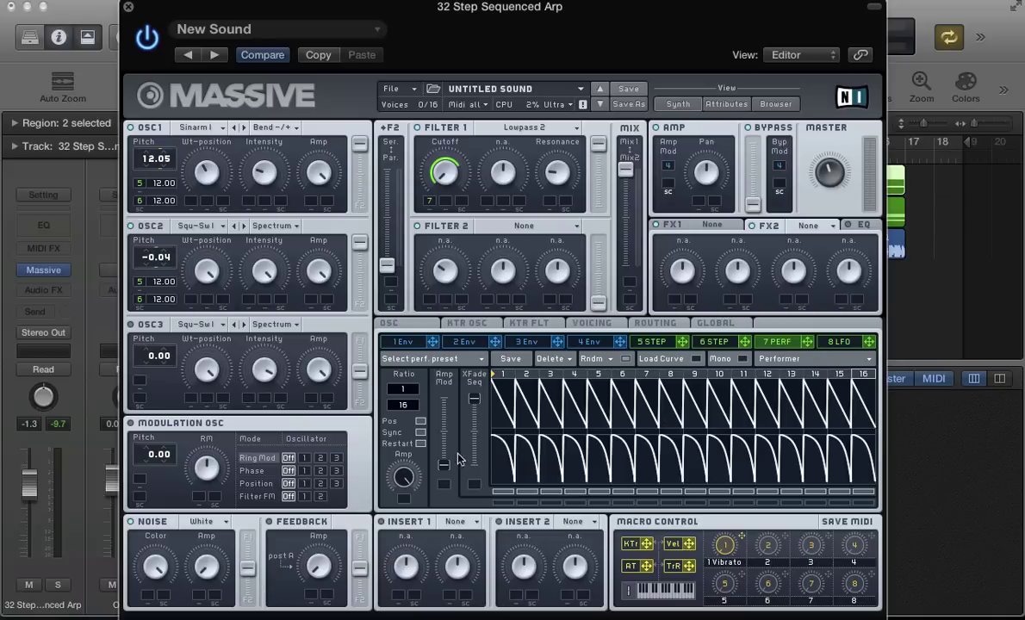
{"action": "left_click", "coordinate": [697, 359]}
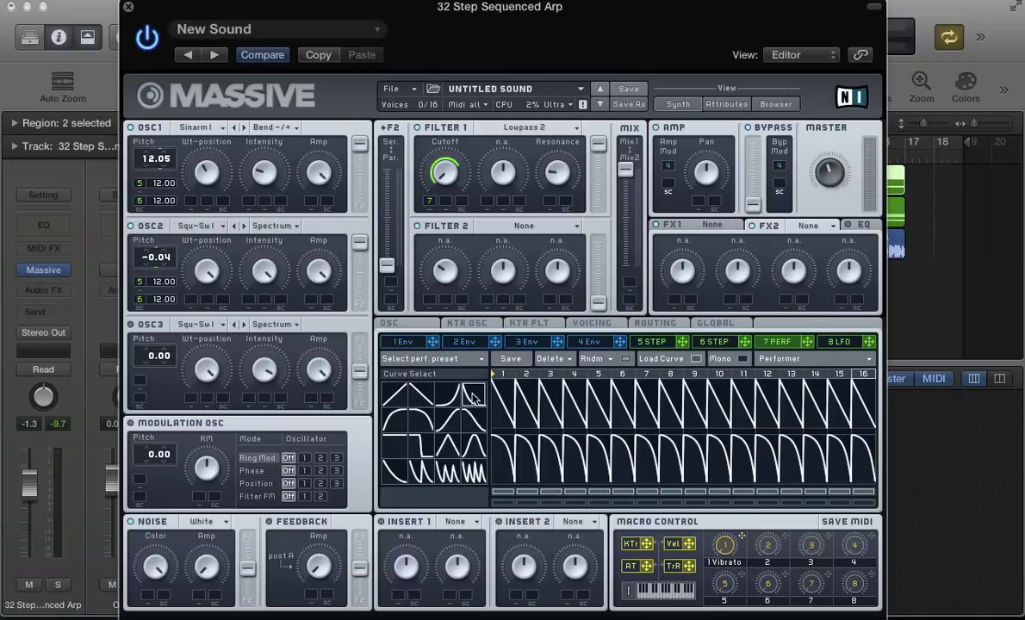
Step: Load new curves onto upper steps 1, 7–10 and 12, with a square on step 14
{"action": "mouse_move", "coordinate": [470, 392]}
{"action": "left_mouse_down"}
{"action": "mouse_move", "coordinate": [579, 410]}
{"action": "mouse_move", "coordinate": [677, 401]}
{"action": "left_mouse_up"}
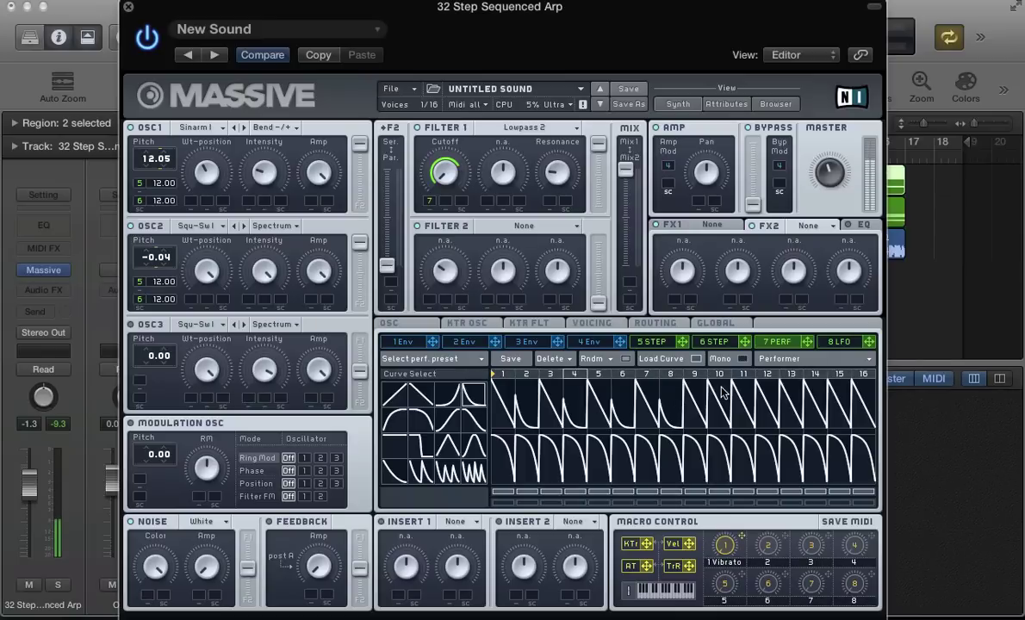
{"action": "mouse_move", "coordinate": [640, 424]}
{"action": "left_mouse_down"}
{"action": "mouse_move", "coordinate": [723, 396]}
{"action": "mouse_move", "coordinate": [790, 405]}
{"action": "mouse_move", "coordinate": [767, 423]}
{"action": "left_mouse_up"}
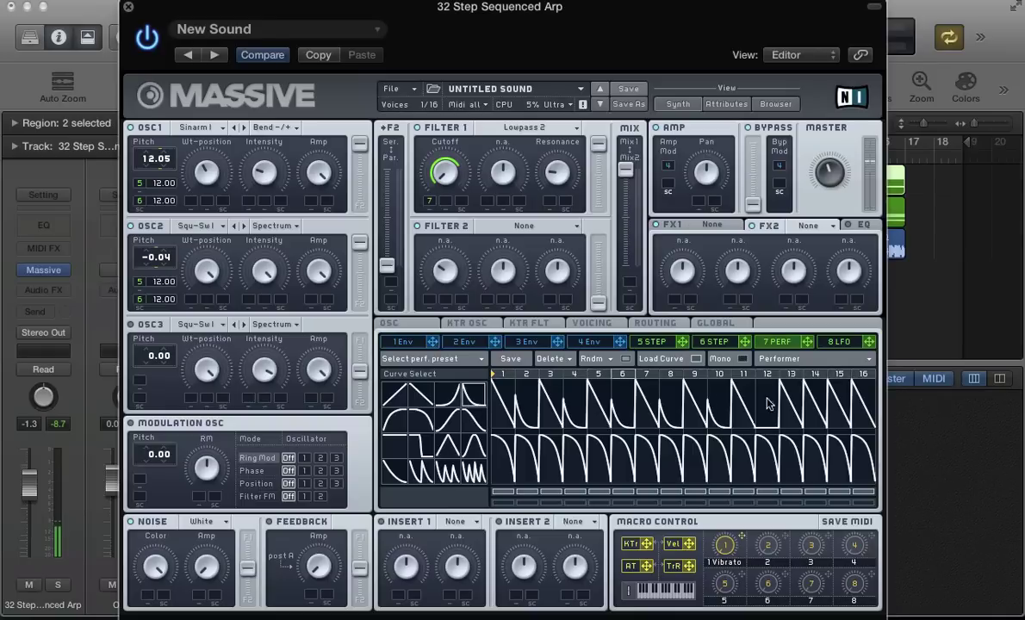
{"action": "left_click", "coordinate": [777, 408]}
{"action": "left_click", "coordinate": [421, 445]}
{"action": "left_click", "coordinate": [820, 392]}
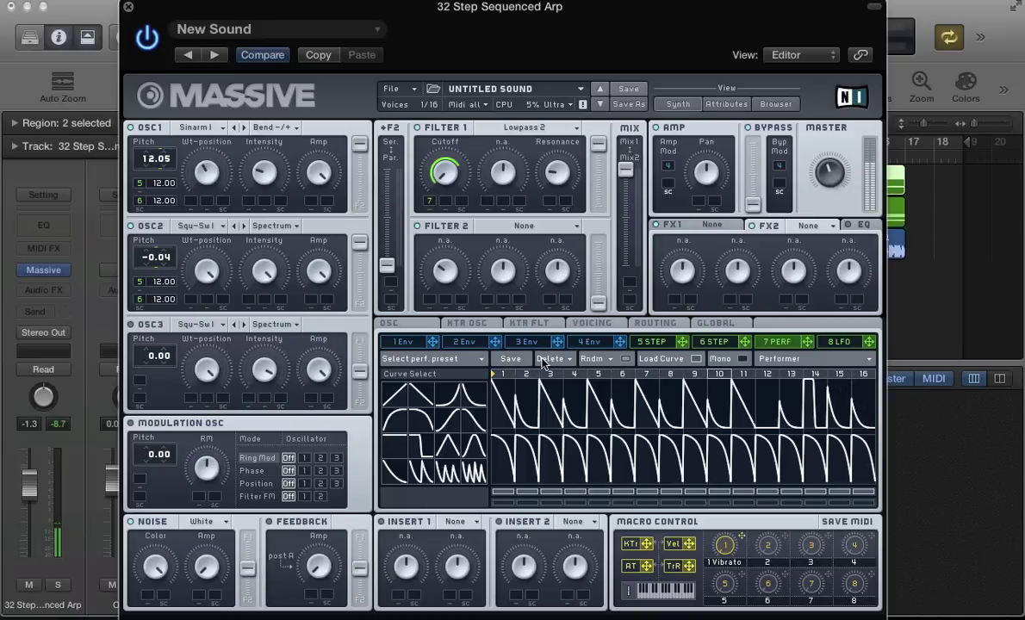
{"action": "left_click", "coordinate": [696, 359]}
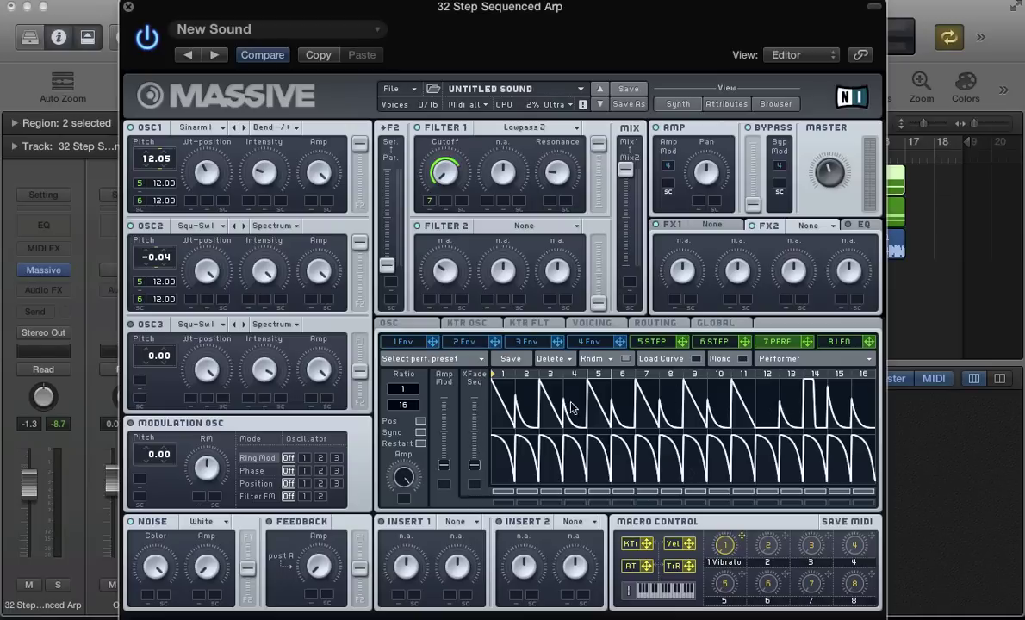
Step: Repaint the lower row with linear ramps, flatten step 5, lower steps 6–8, square steps 12–13
{"action": "left_click", "coordinate": [694, 360]}
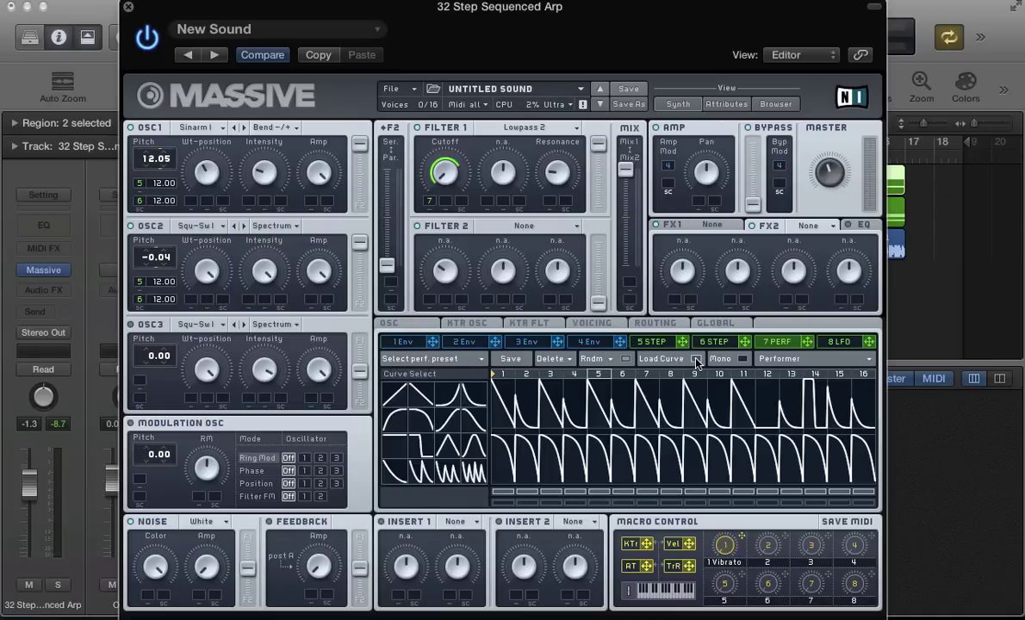
{"action": "left_click_drag", "start_coordinate": [419, 396], "coordinate": [452, 413]}
{"action": "mouse_move", "coordinate": [508, 465]}
{"action": "left_mouse_down"}
{"action": "mouse_move", "coordinate": [810, 457]}
{"action": "mouse_move", "coordinate": [855, 405]}
{"action": "left_mouse_up"}
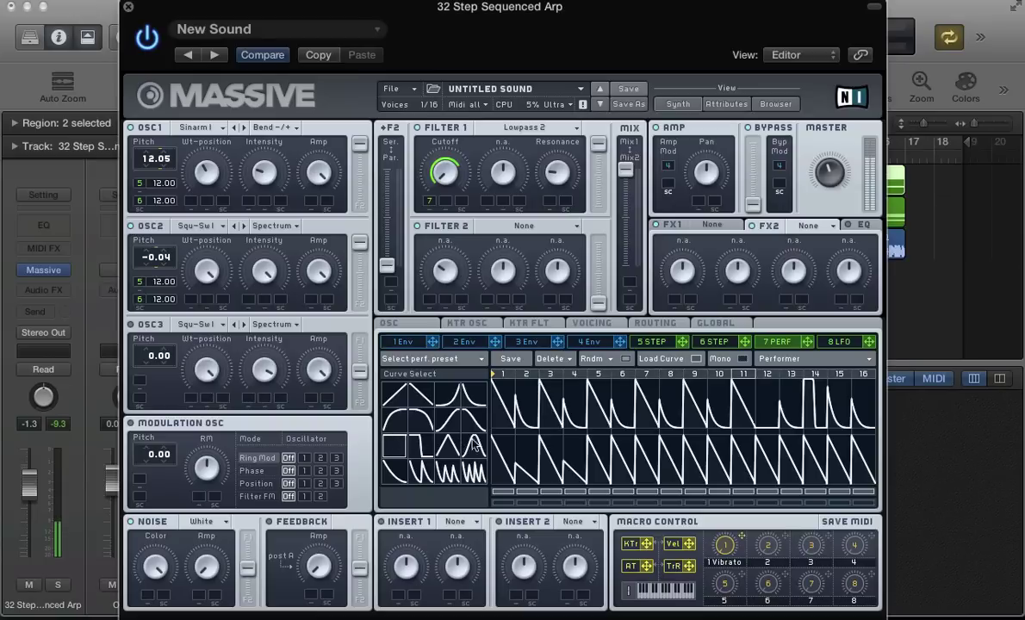
{"action": "left_click", "coordinate": [600, 459]}
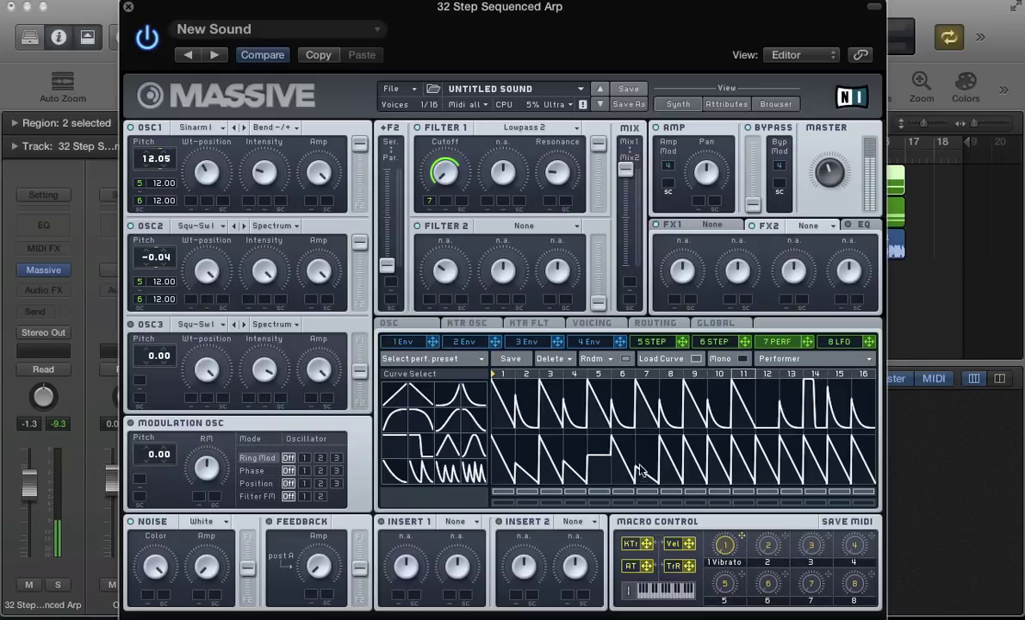
{"action": "left_click_drag", "start_coordinate": [615, 469], "coordinate": [672, 468]}
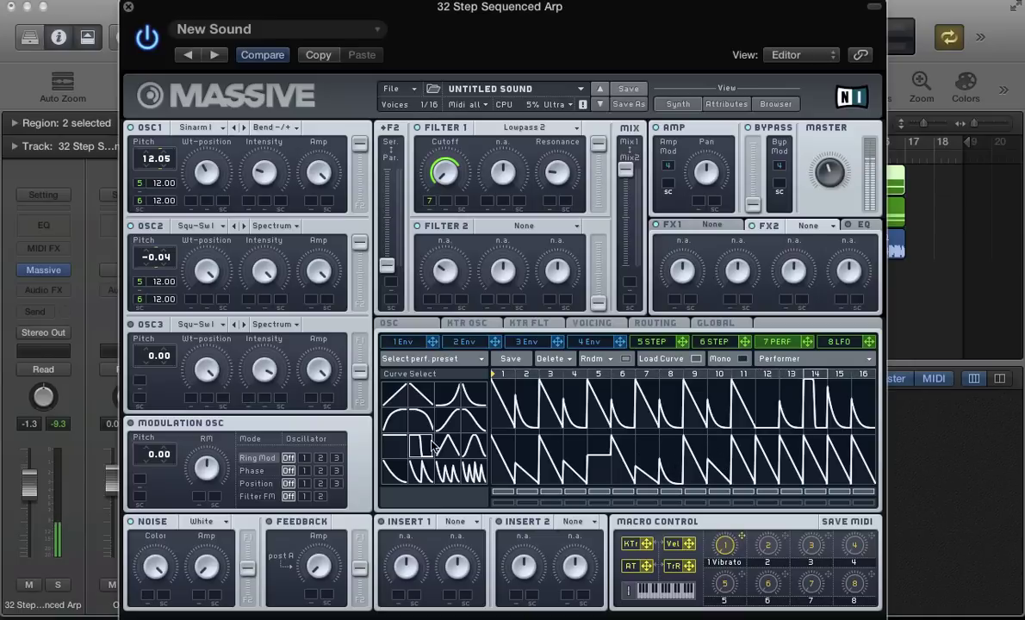
{"action": "left_click_drag", "start_coordinate": [438, 447], "coordinate": [764, 460]}
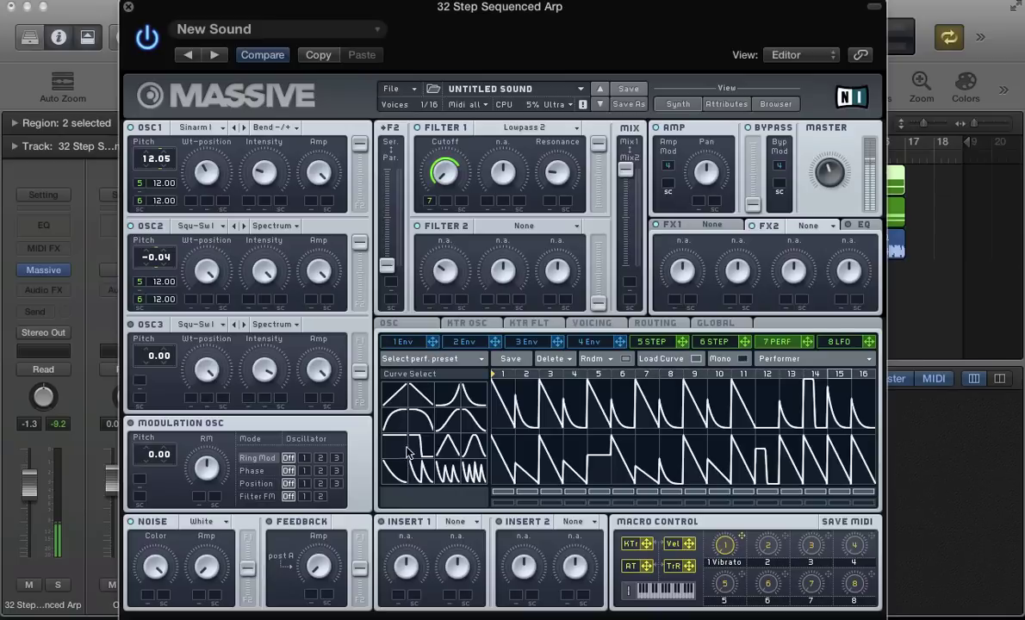
{"action": "left_click_drag", "start_coordinate": [401, 448], "coordinate": [794, 455]}
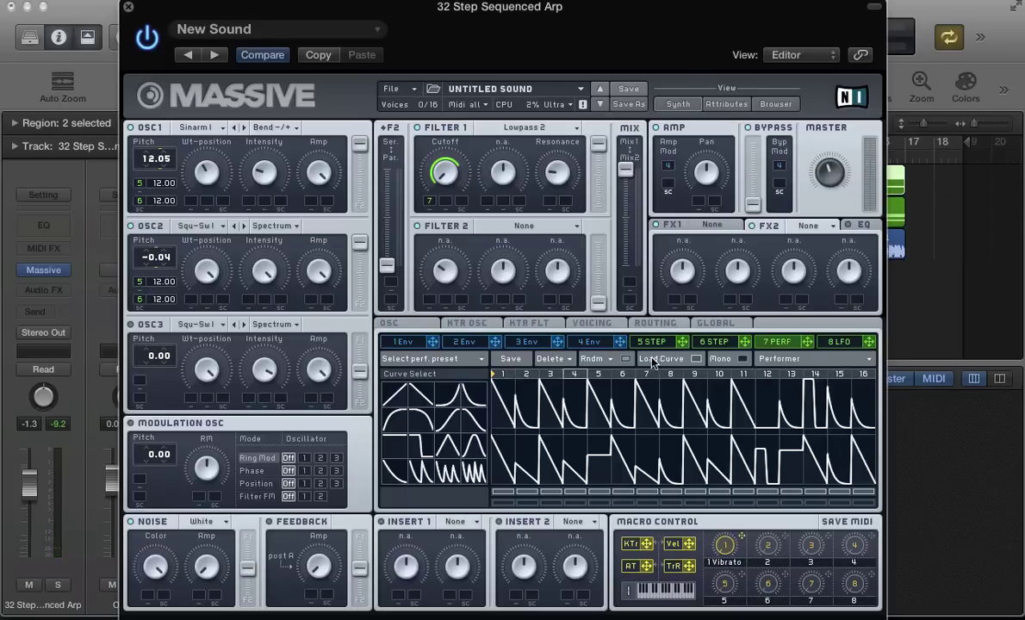
Step: Assign the 8 LFO to the Performer's XFade Seq slot with a raised amount
{"action": "left_click", "coordinate": [698, 359]}
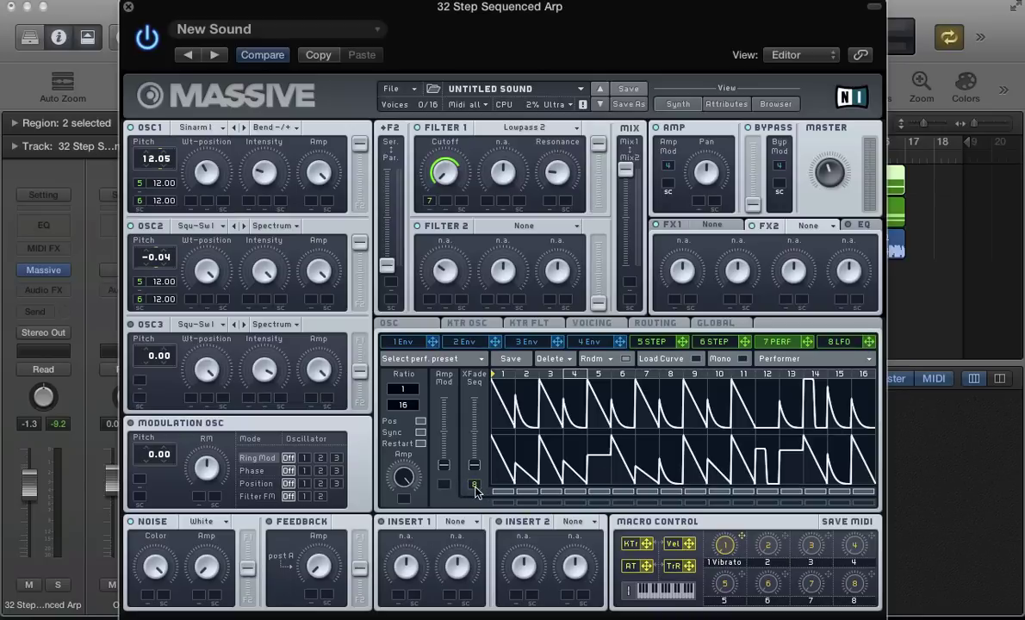
{"action": "left_click_drag", "start_coordinate": [475, 489], "coordinate": [475, 388]}
{"action": "left_click", "coordinate": [834, 343]}
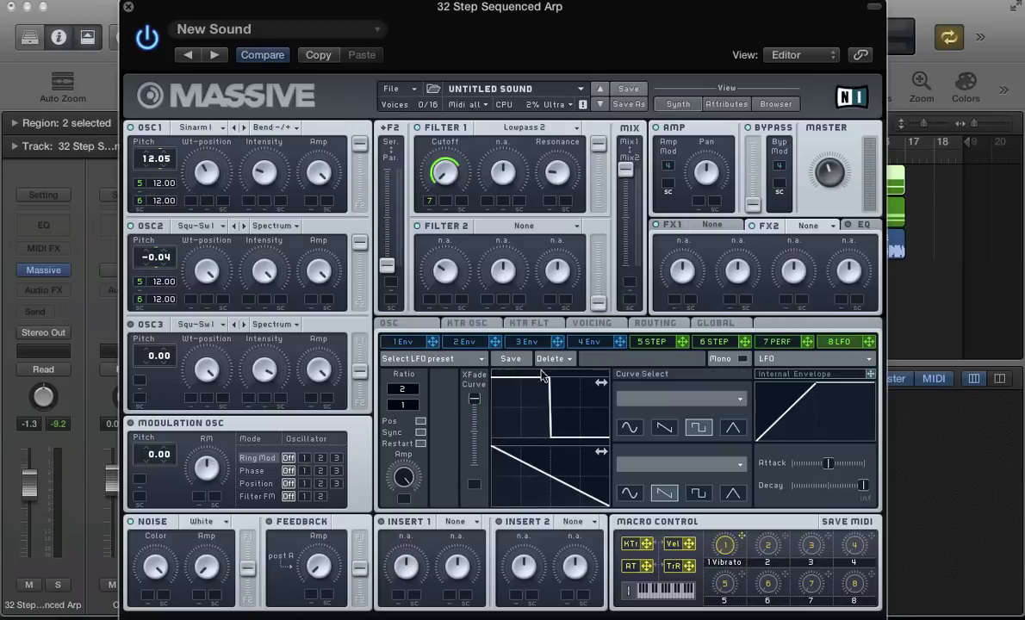
{"action": "left_click", "coordinate": [729, 343]}
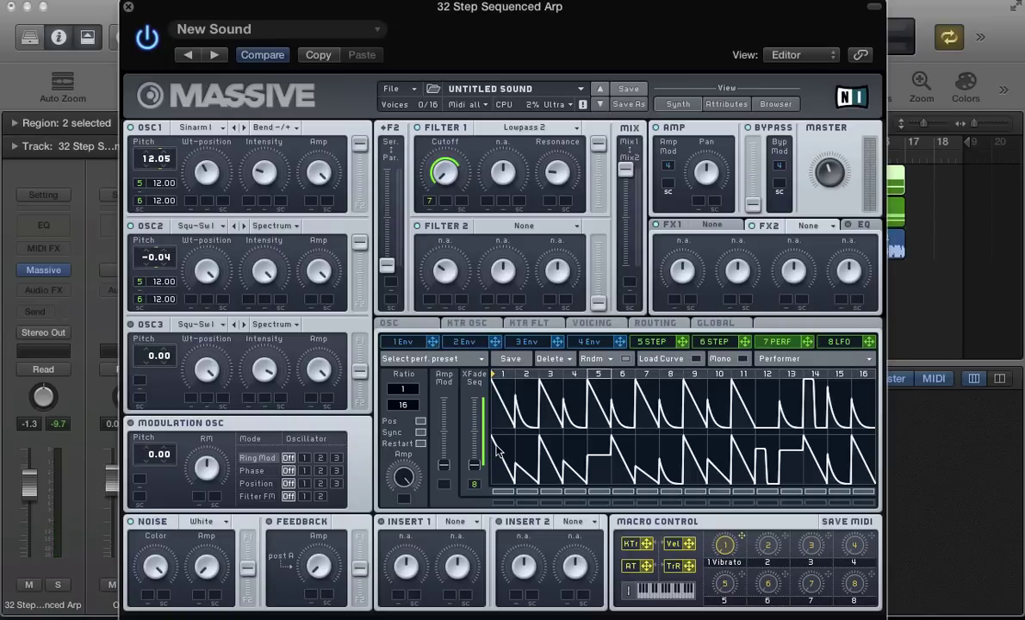
{"action": "key", "text": "super+w"}
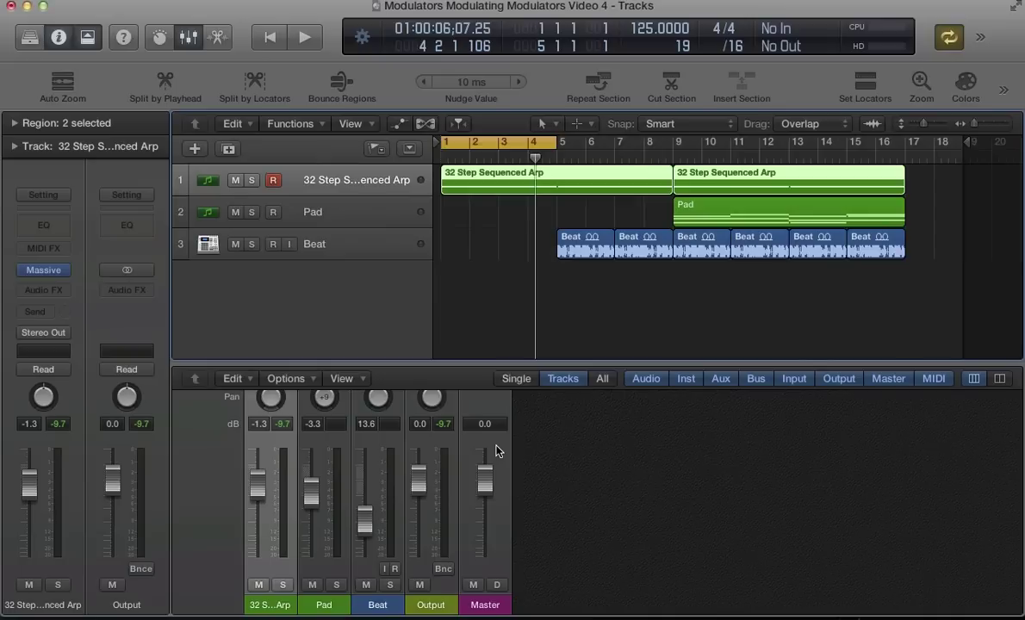
{"action": "key", "text": "p"}
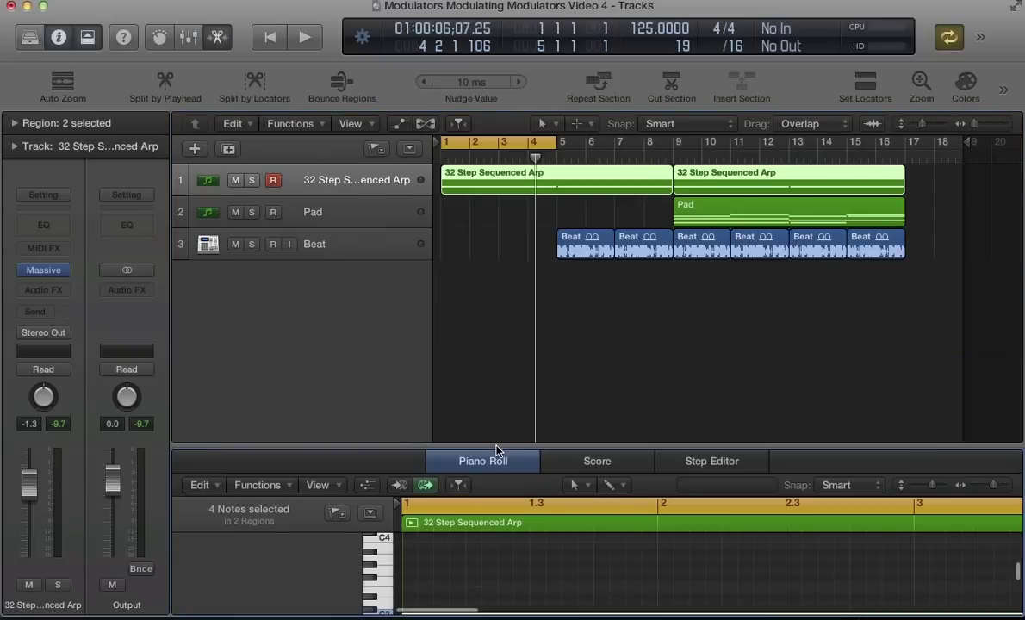
{"action": "key", "text": "super+4"}
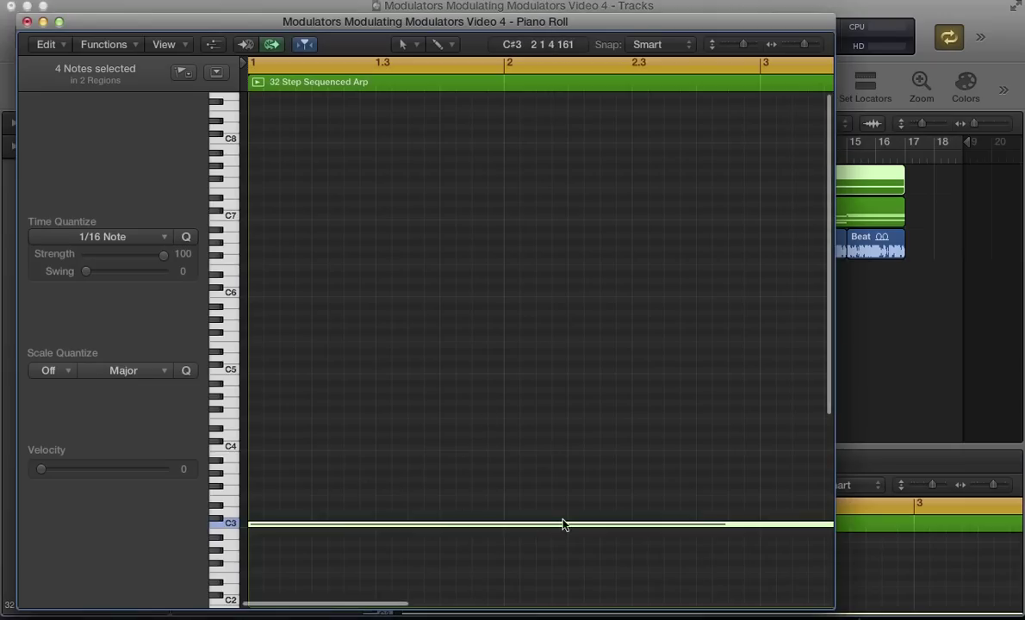
{"action": "key", "text": "super+w"}
{"action": "key", "text": "v"}
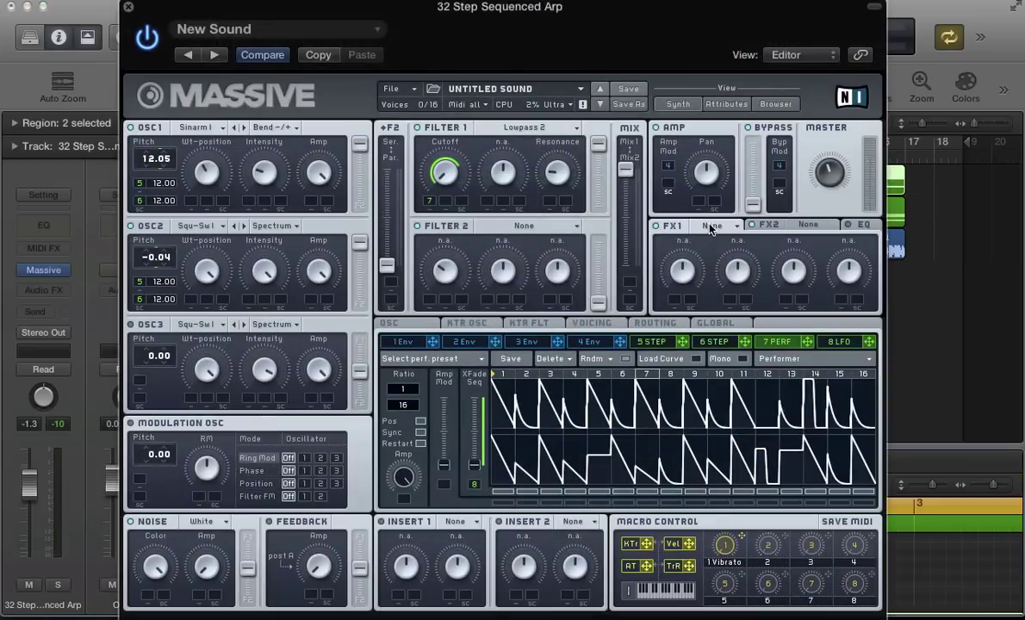
Step: Load Chorus into the FX1 slot and Delay Synced into the FX2 slot
{"action": "left_click", "coordinate": [709, 226]}
{"action": "left_click", "coordinate": [709, 295]}
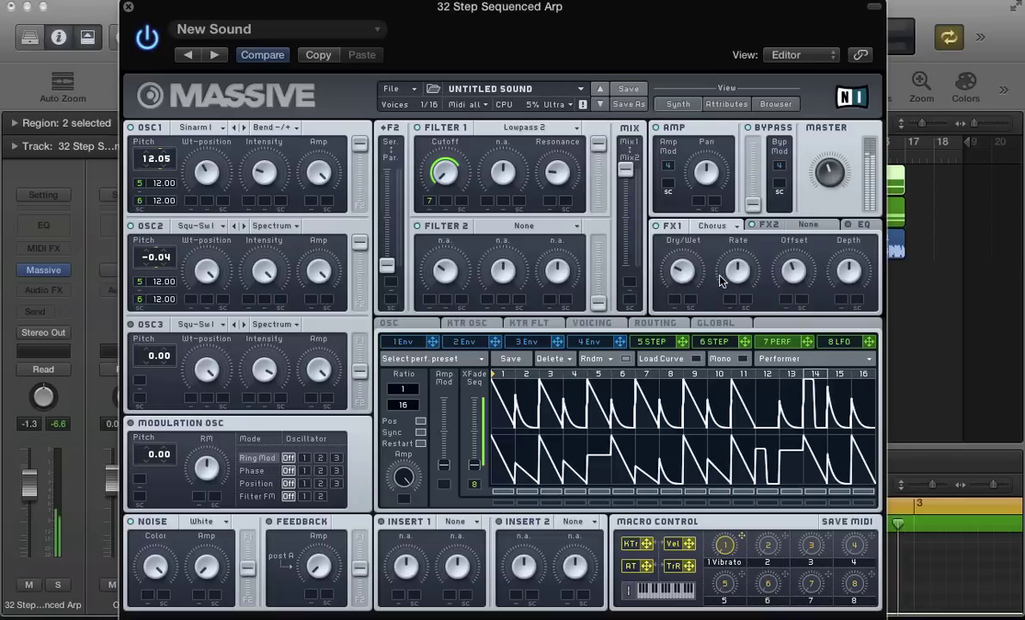
{"action": "left_click", "coordinate": [797, 229]}
{"action": "left_click", "coordinate": [798, 229]}
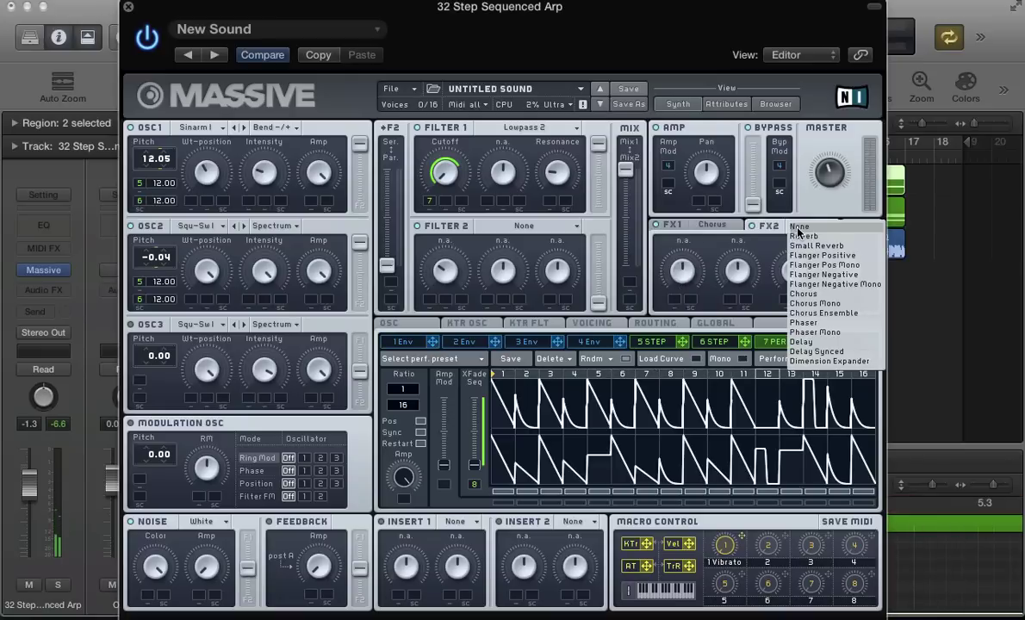
{"action": "left_click", "coordinate": [814, 351]}
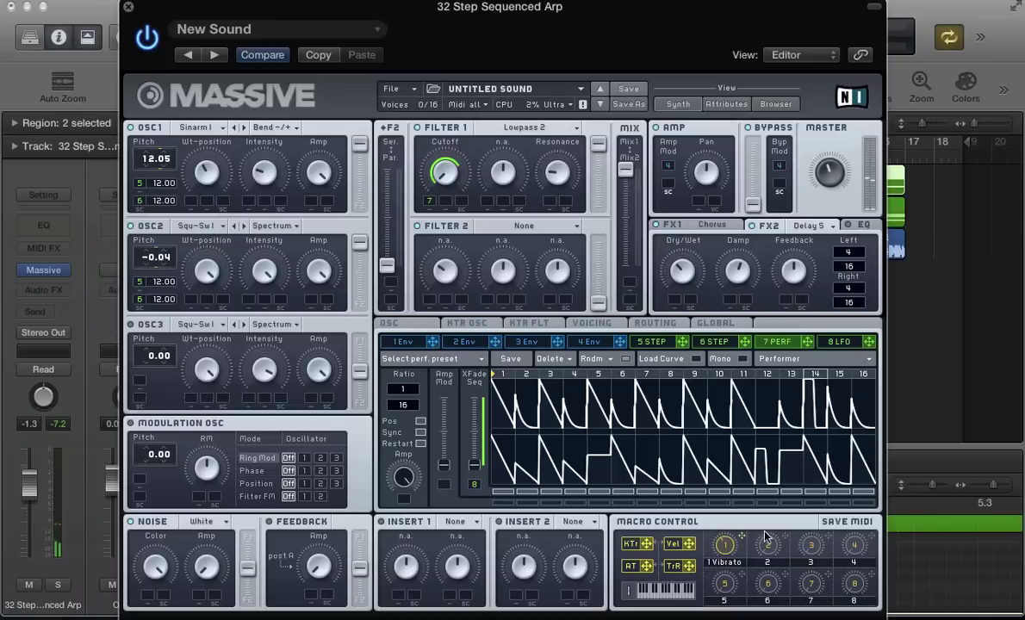
Step: Assign macro 2 to Filter 1's cutoff, then play and stop the arp to audition it
{"action": "left_click_drag", "start_coordinate": [771, 538], "coordinate": [460, 203]}
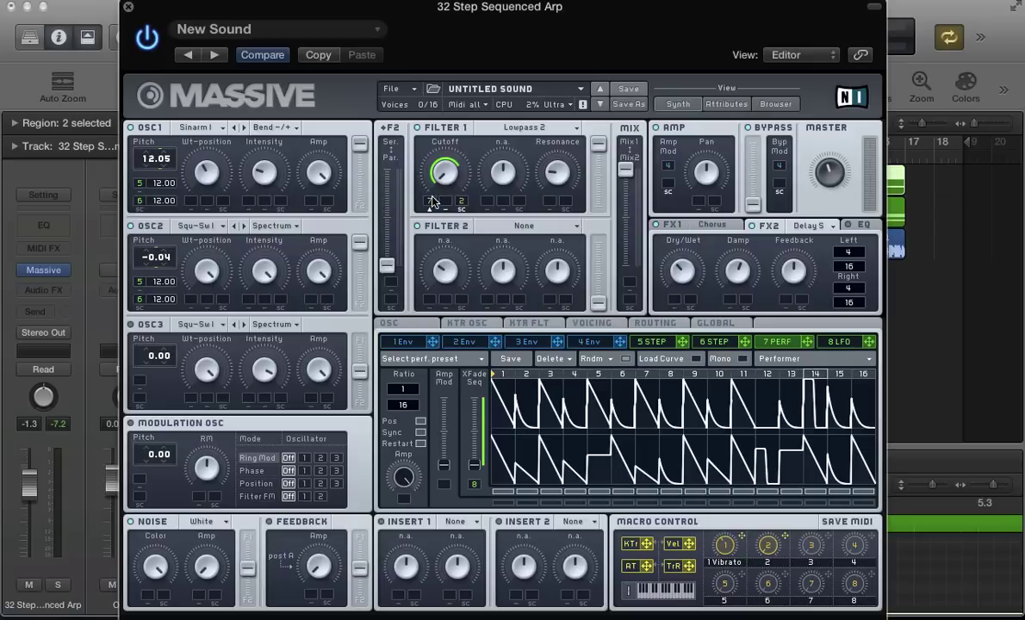
{"action": "key", "text": "space"}
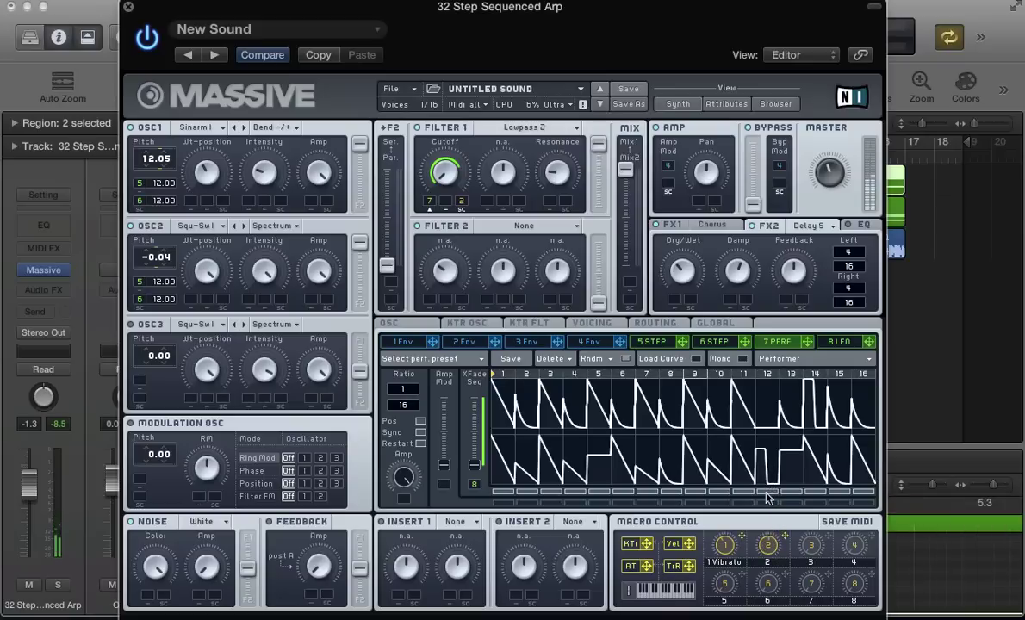
{"action": "key", "text": "space"}
Step: Restart playback, reopen the Massive window and make lower-row step 12 a short pulse
{"action": "key", "text": "v"}
{"action": "key", "text": "space"}
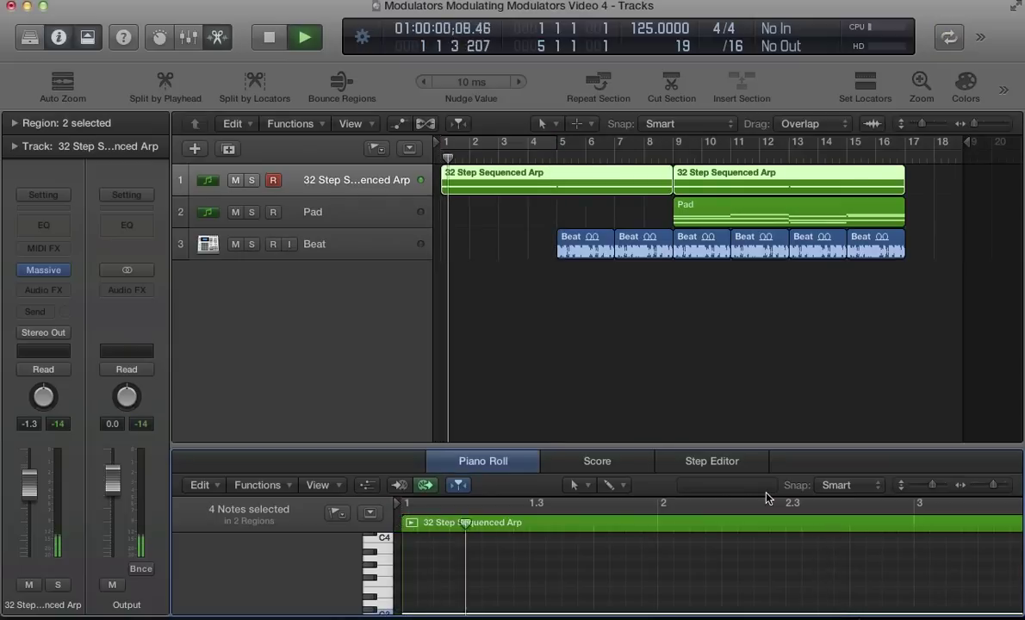
{"action": "key", "text": "v"}
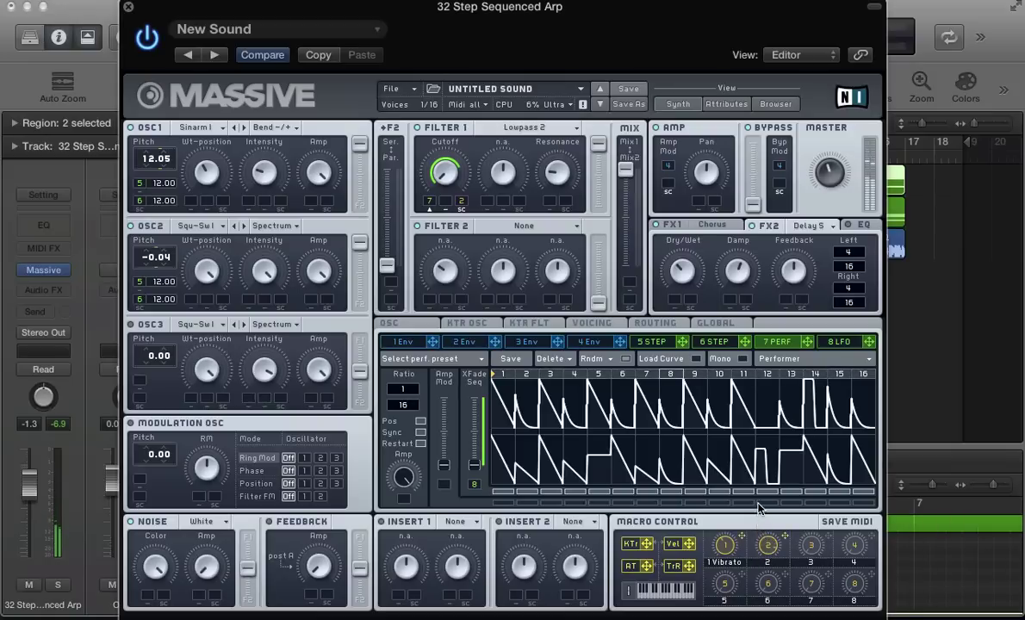
{"action": "left_click", "coordinate": [759, 500]}
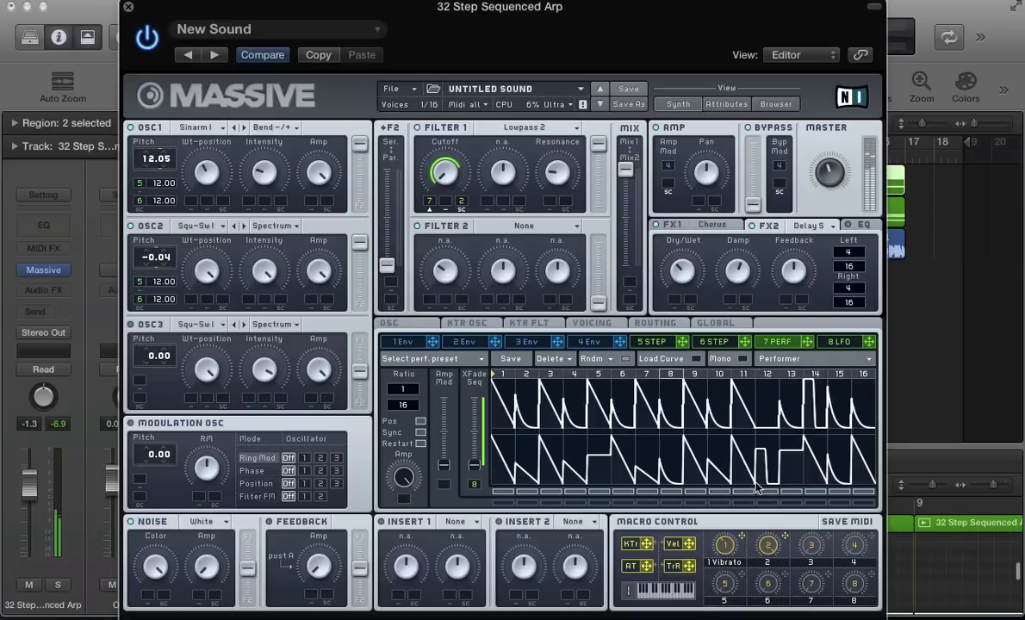